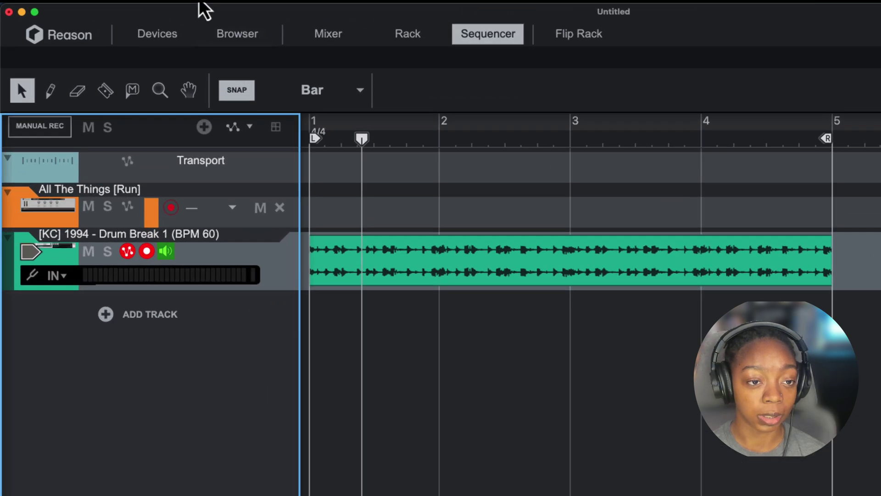
Step: Enable Blocks from the Options menu and put the sequencer into Block mode editing Block 1
click(142, 12)
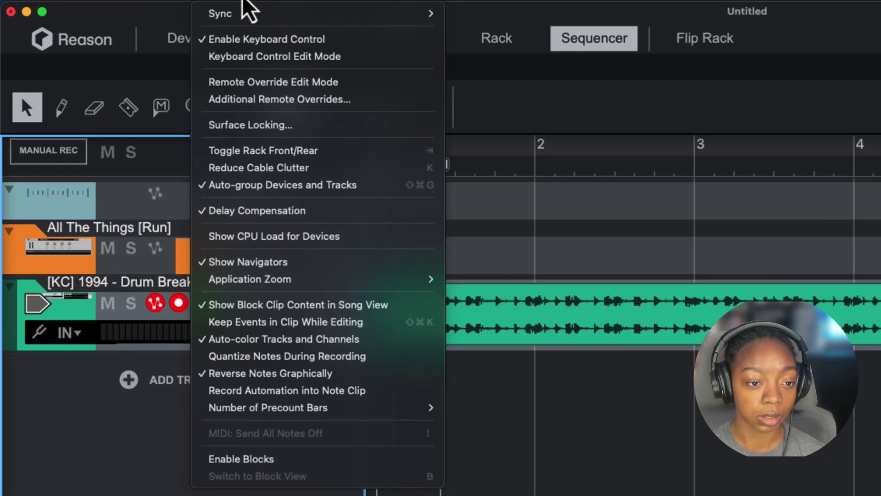
click(267, 458)
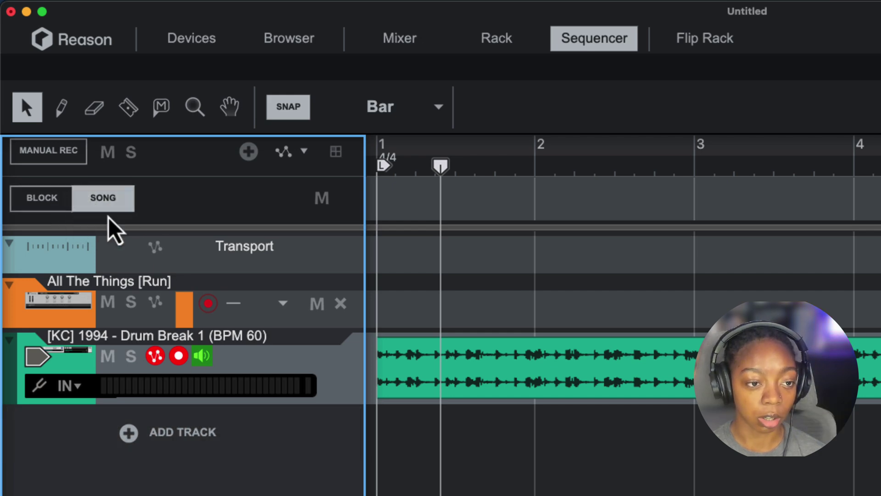
click(63, 201)
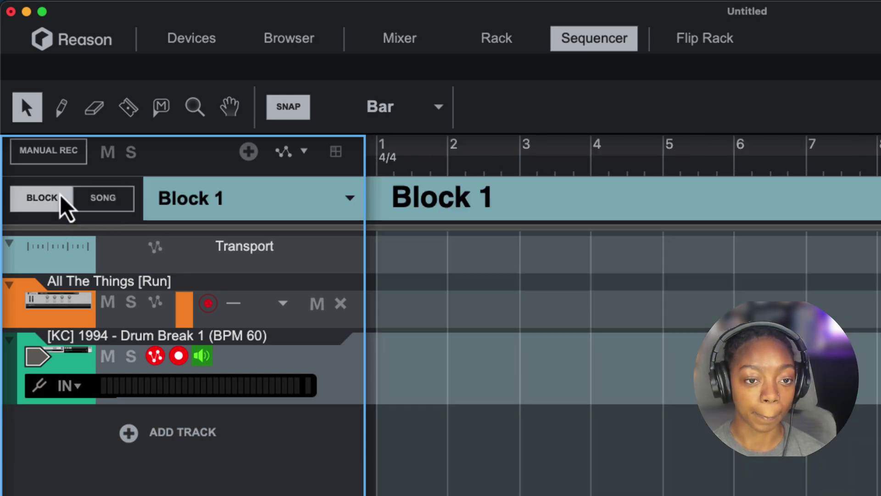
click(349, 198)
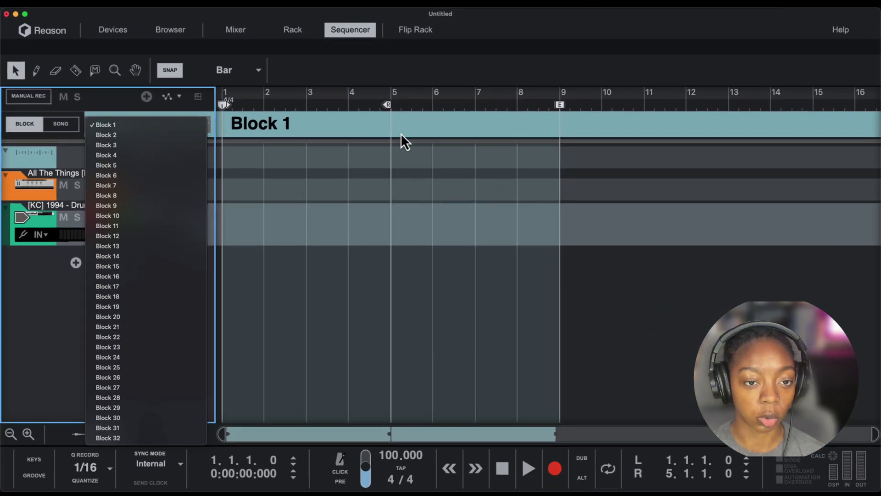
click(400, 133)
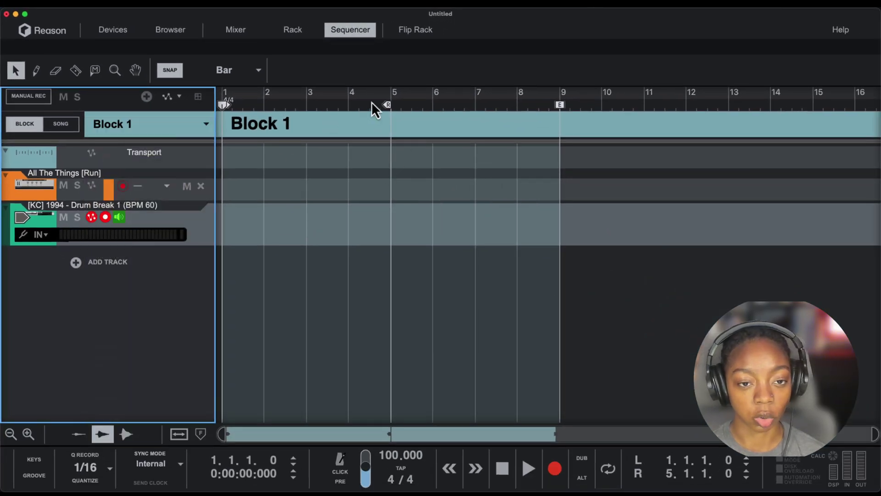
click(307, 277)
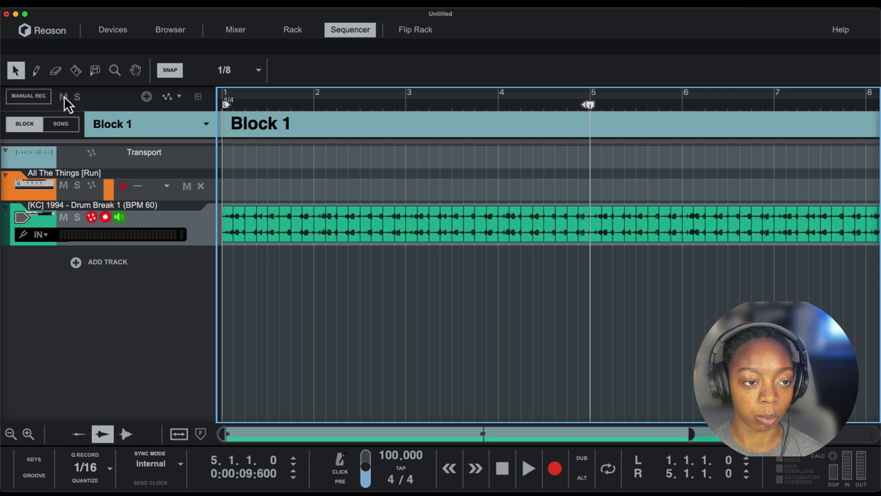
Step: Draw a Block 1 block over bars 1–3 and move the drum break clip to start at bar 3
click(55, 130)
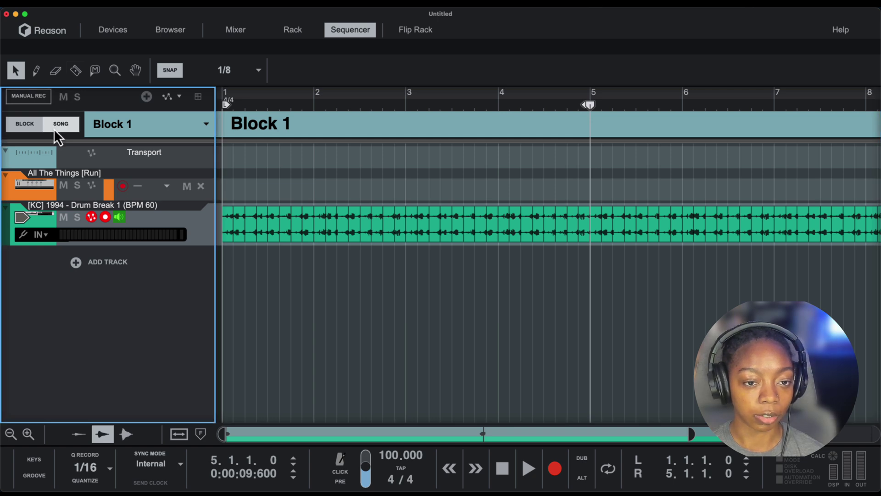
click(35, 73)
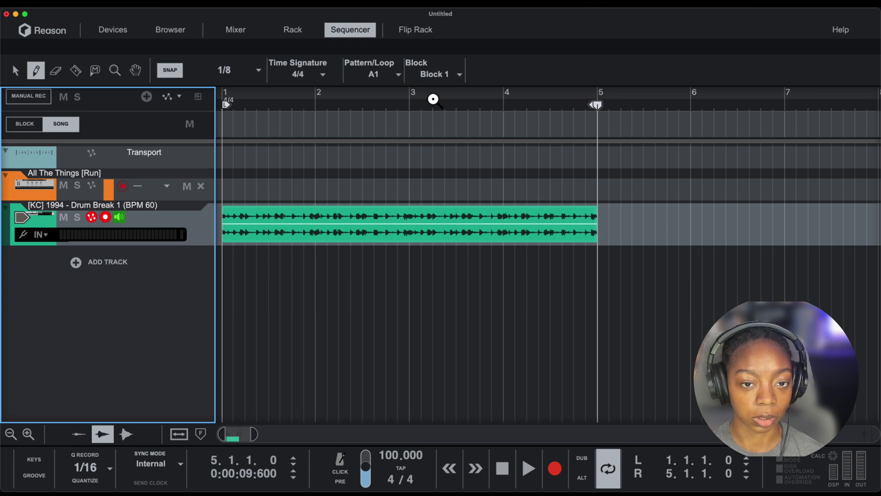
mouse_move(228, 120)
mouse_down()
mouse_move(354, 134)
mouse_move(403, 126)
mouse_move(407, 138)
mouse_up()
key(q)
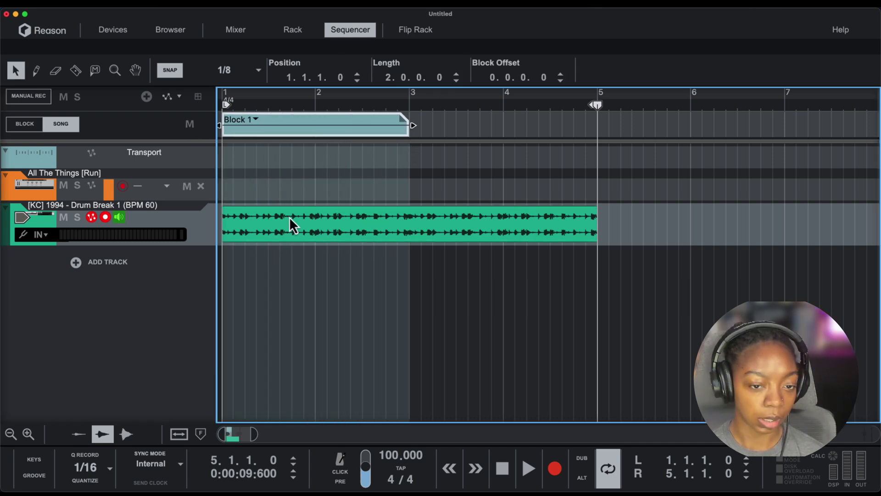
click(279, 236)
drag(274, 246, 466, 242)
Step: Duplicate Block 1 onto bars 3–5 and play the song back
click(392, 128)
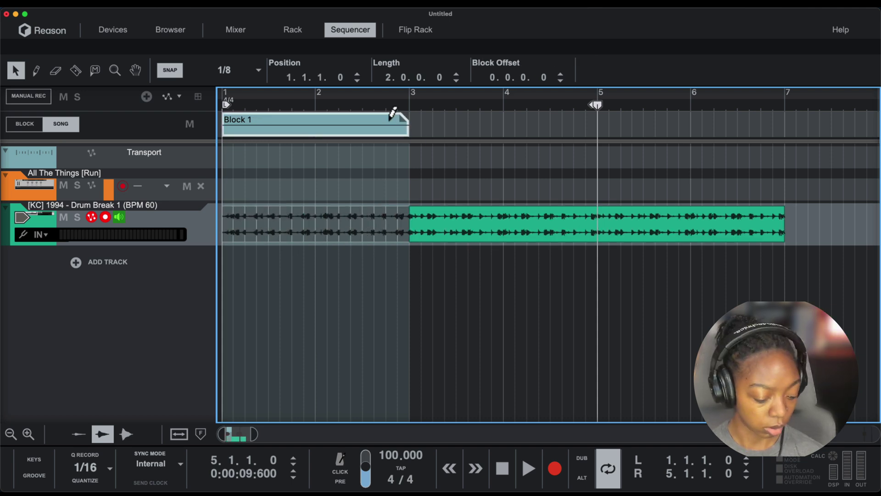
key(super+d)
key(space)
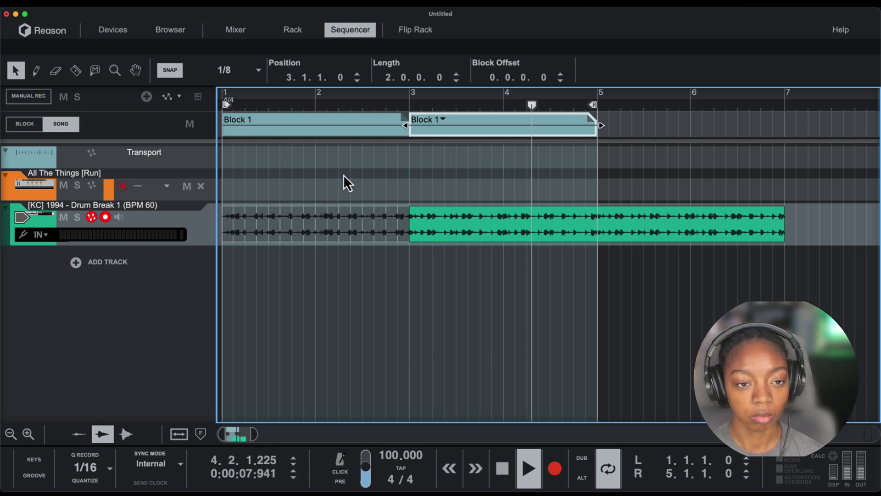
key(space)
Step: Check the first block's assignment, then delete both Block 1 blocks from the song lane
click(259, 133)
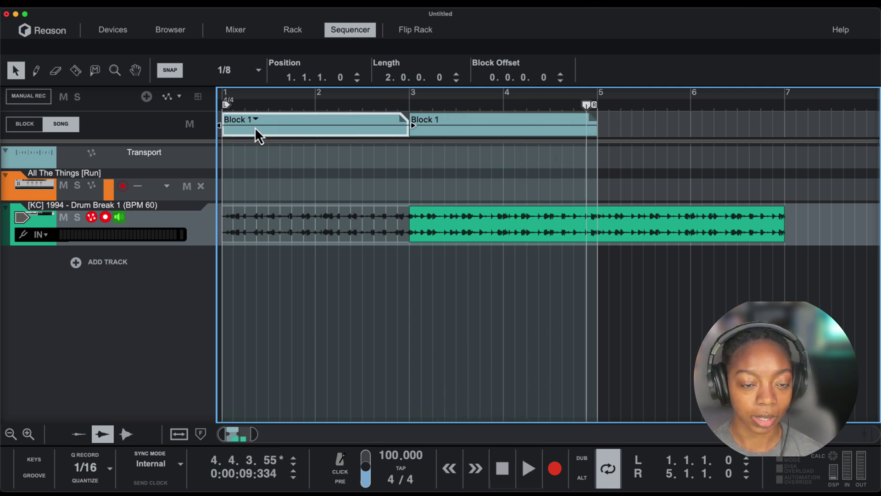
click(255, 121)
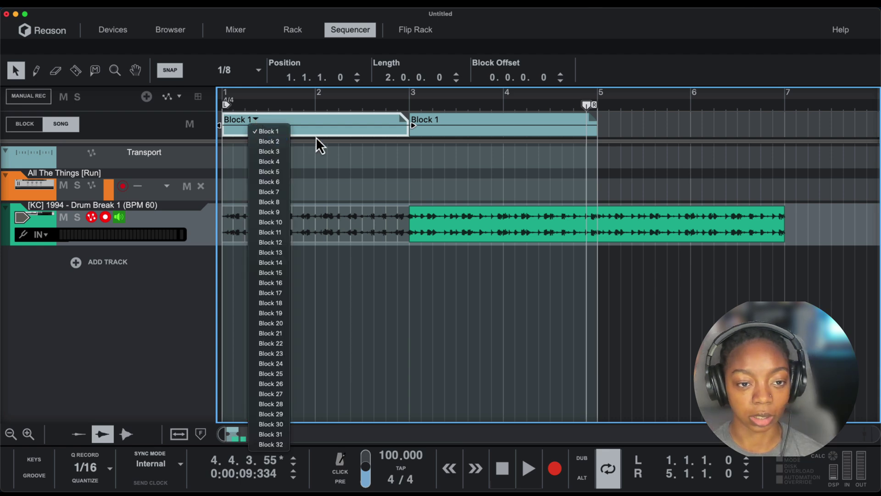
click(298, 150)
click(505, 160)
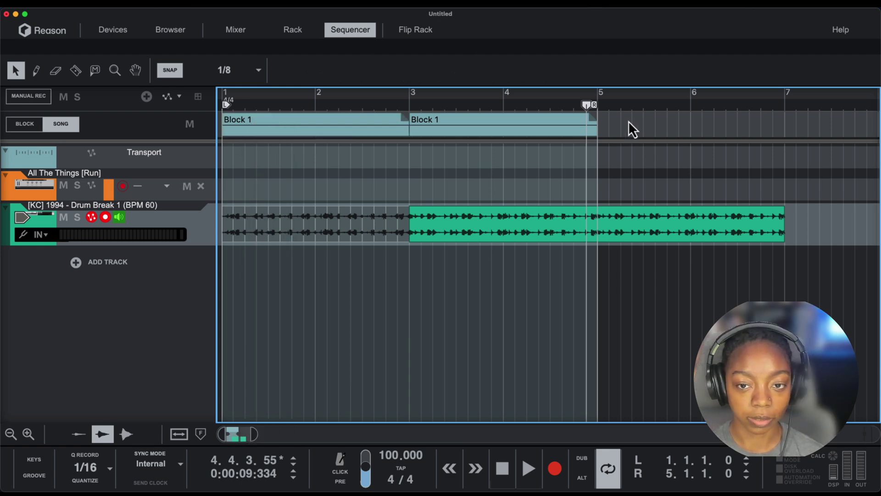
drag(632, 130, 250, 149)
key(Delete)
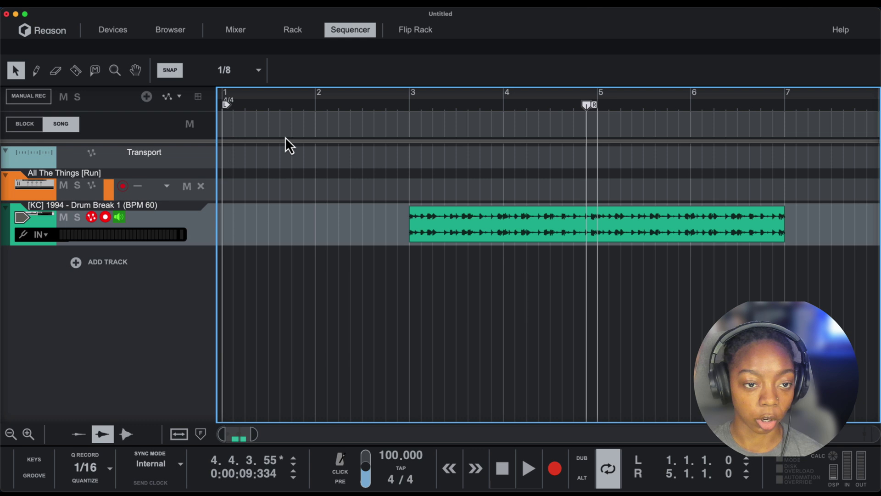
Step: Rename Block 2 to 'Intro' and Block 3 to 'Verse'
click(25, 123)
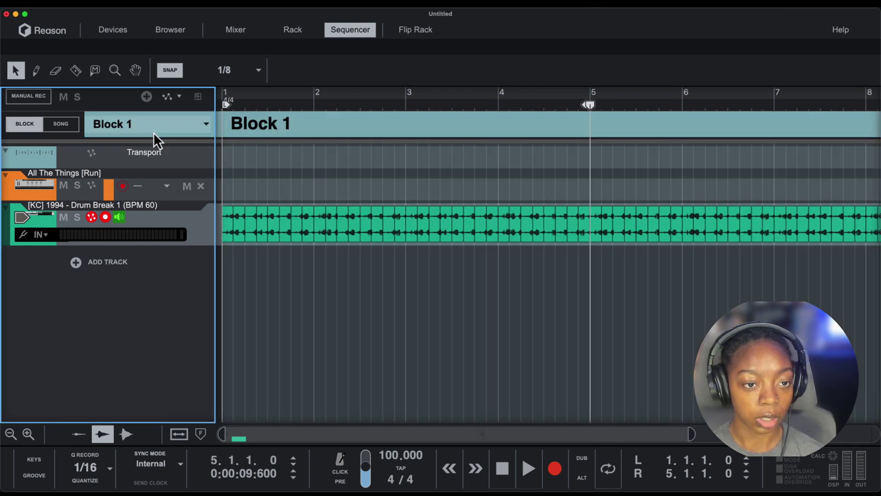
click(142, 126)
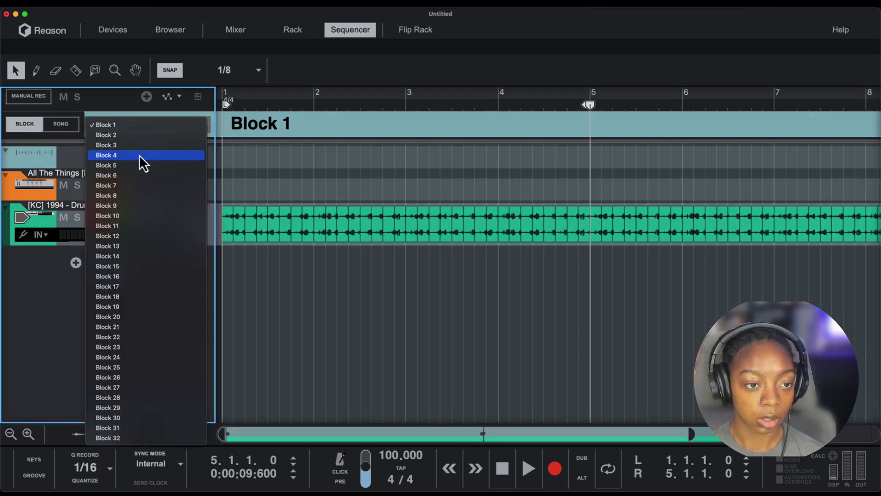
click(139, 138)
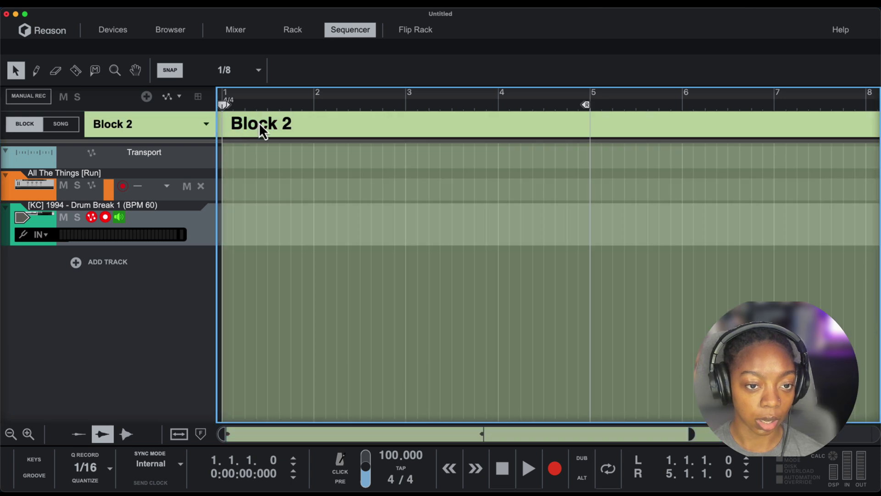
double_click(260, 122)
text(In)
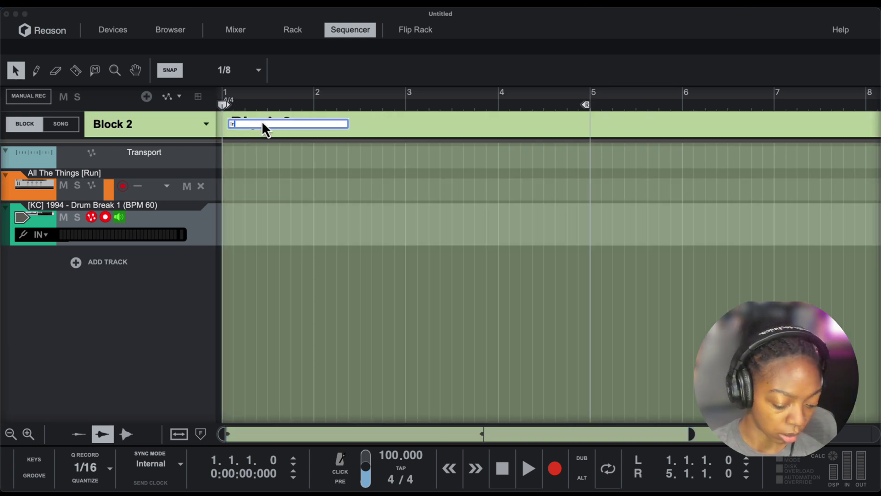
text(tro)
key(Return)
click(147, 124)
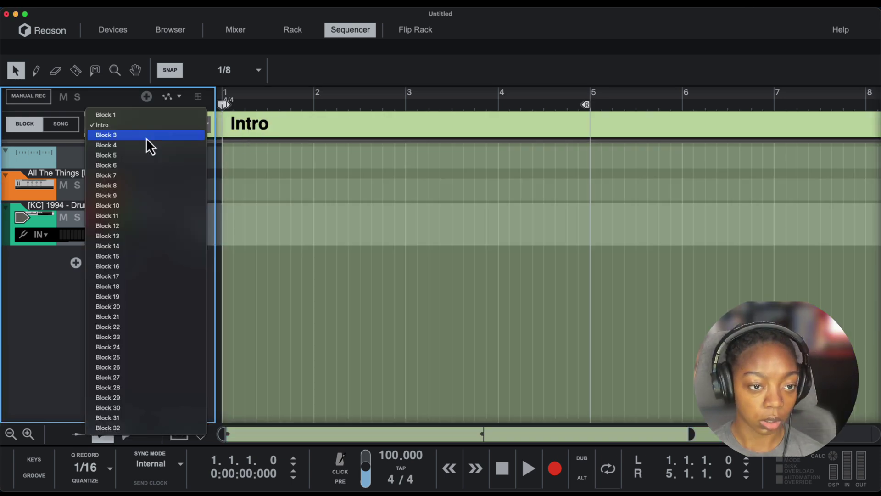
click(146, 138)
double_click(245, 130)
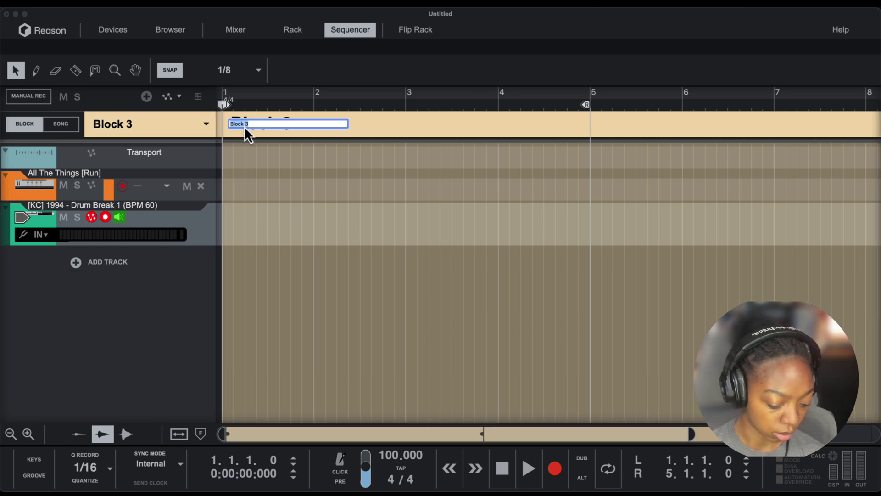
text(Verse)
key(Return)
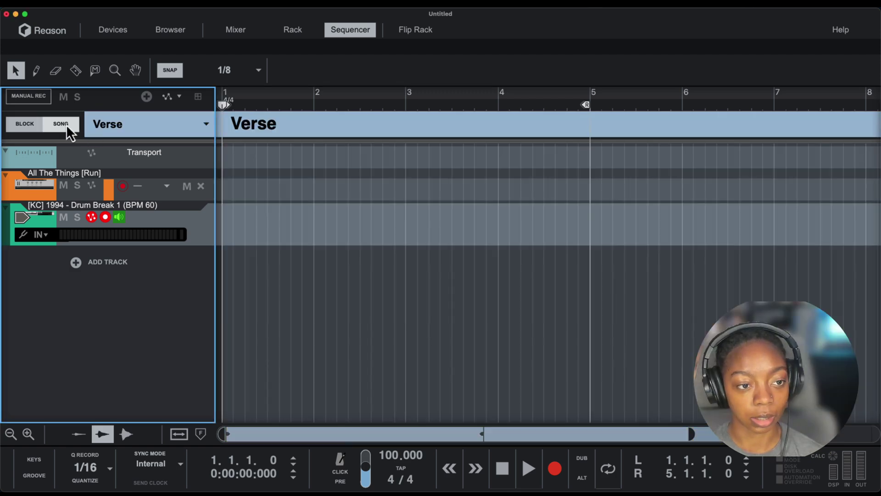
Step: Draw an Intro block at bar 1 and a Chorus block over bars 2–4 in the song lane
click(61, 124)
click(35, 71)
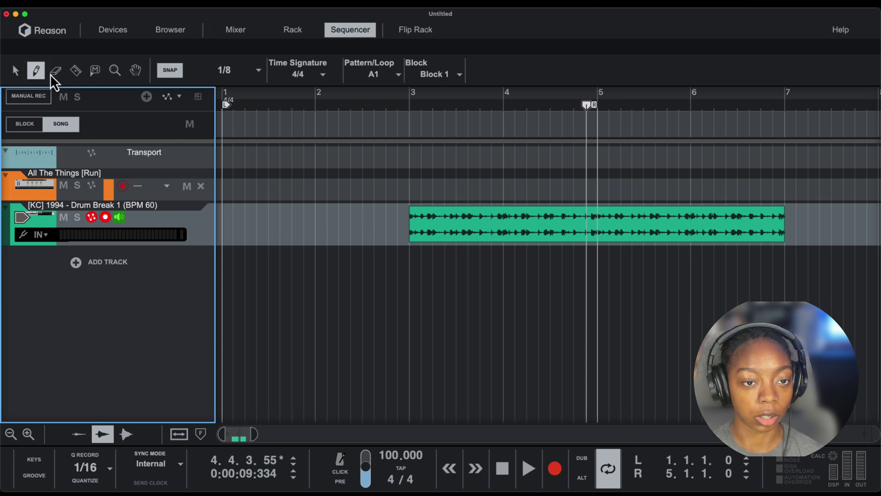
click(440, 74)
click(435, 75)
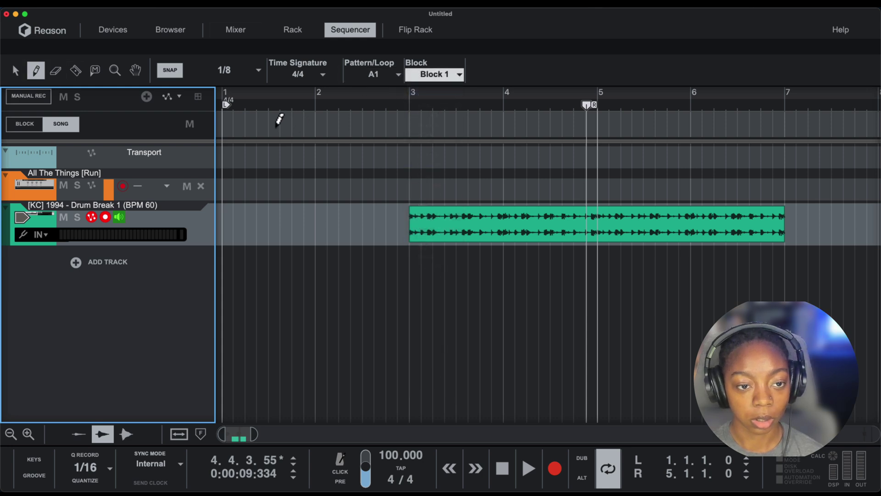
drag(223, 120, 317, 123)
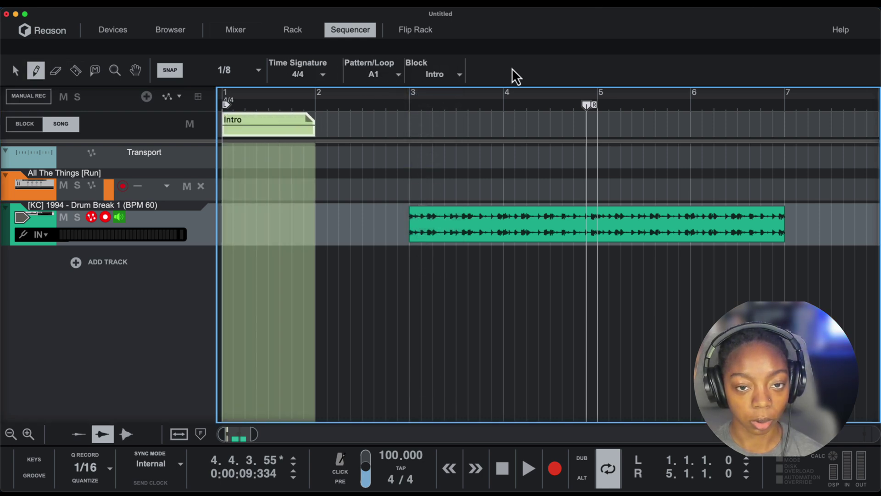
click(441, 78)
click(439, 85)
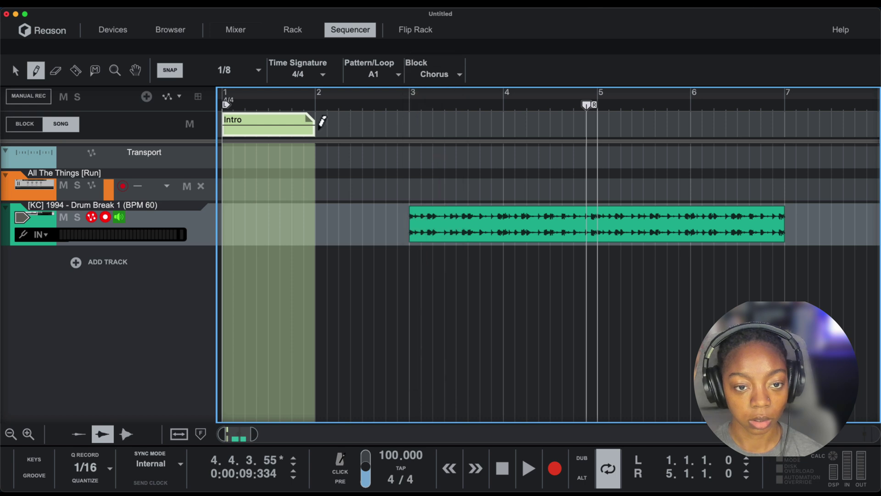
drag(318, 122, 501, 127)
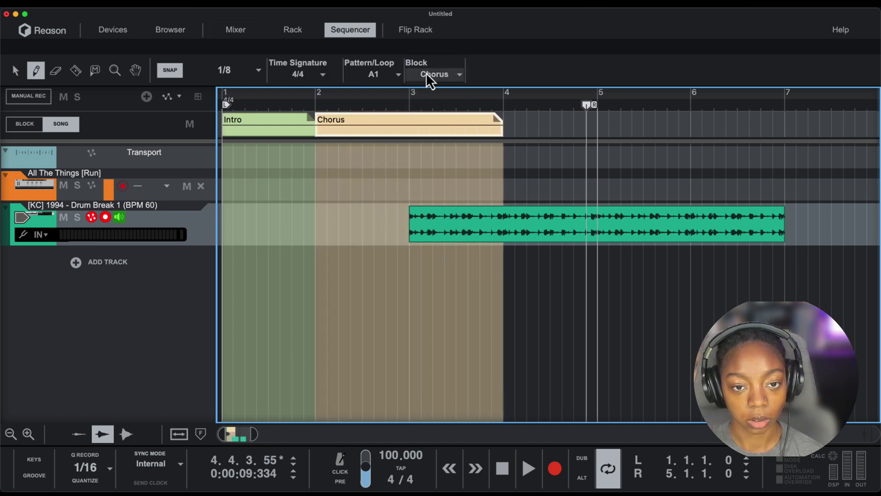
Step: Set the third song block to Verse and stretch it to end at bar 6
click(428, 76)
click(437, 83)
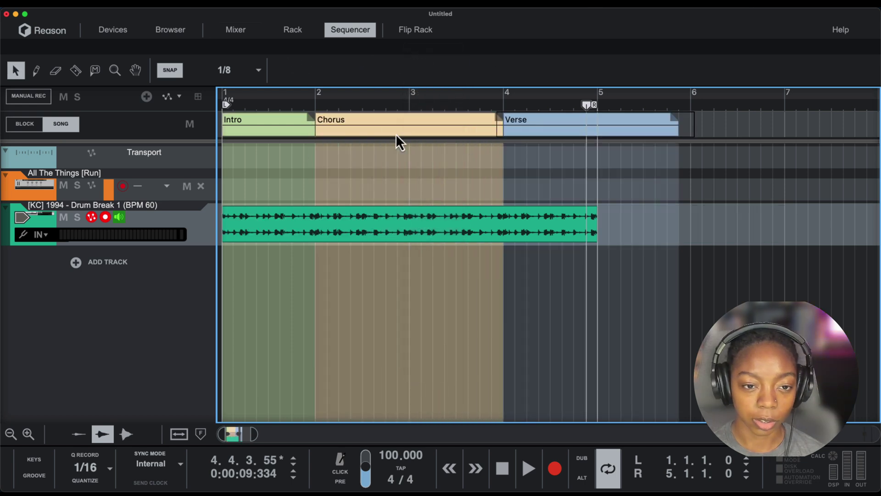
click(679, 134)
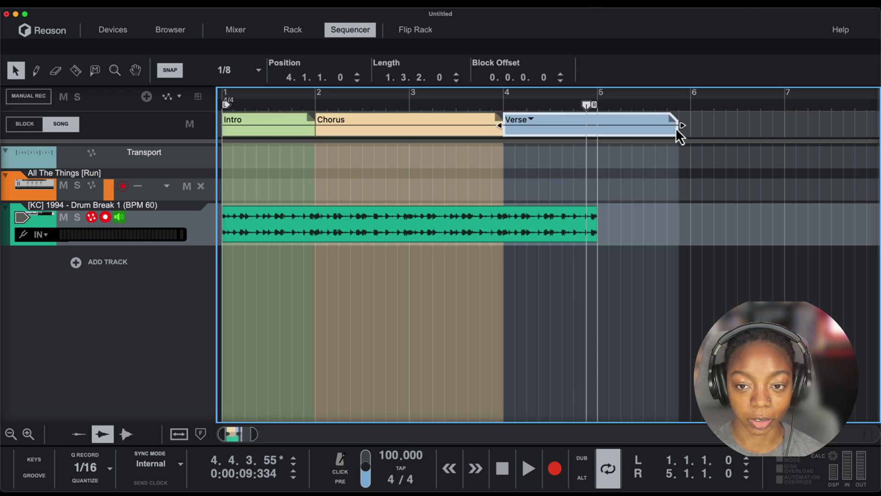
drag(682, 127, 692, 132)
click(264, 122)
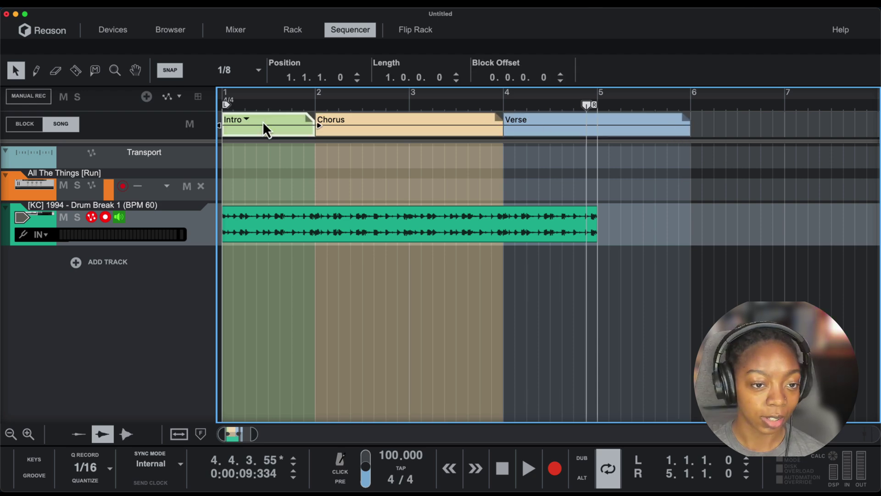
Step: Colour the Intro block Red, the Chorus block Graphite and the Verse block Bright Grey
right_click(265, 123)
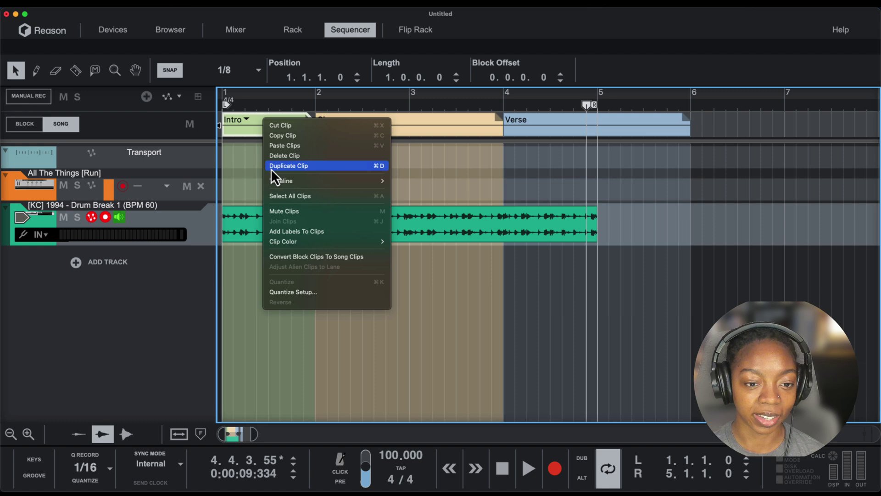
mouse_move(294, 241)
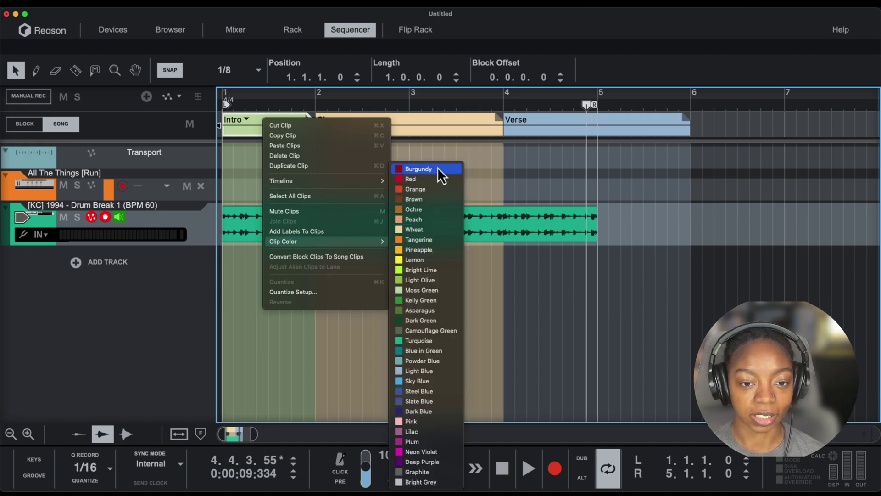
click(431, 179)
right_click(369, 133)
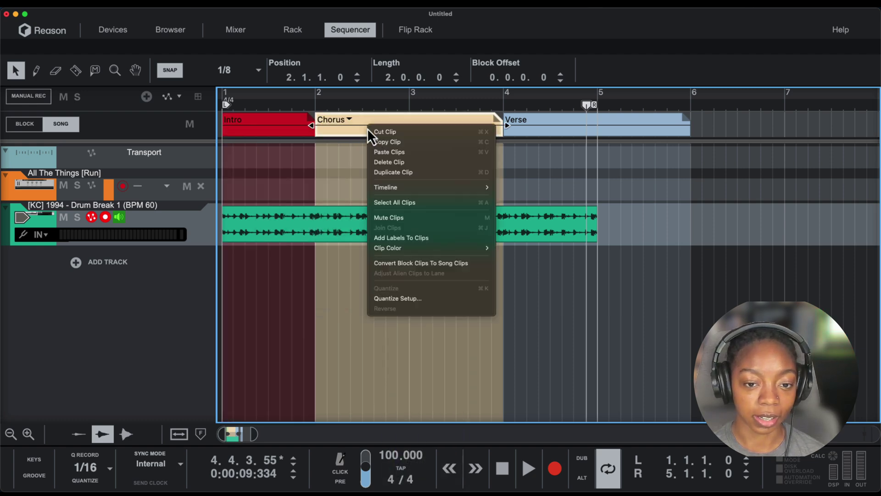
mouse_move(415, 248)
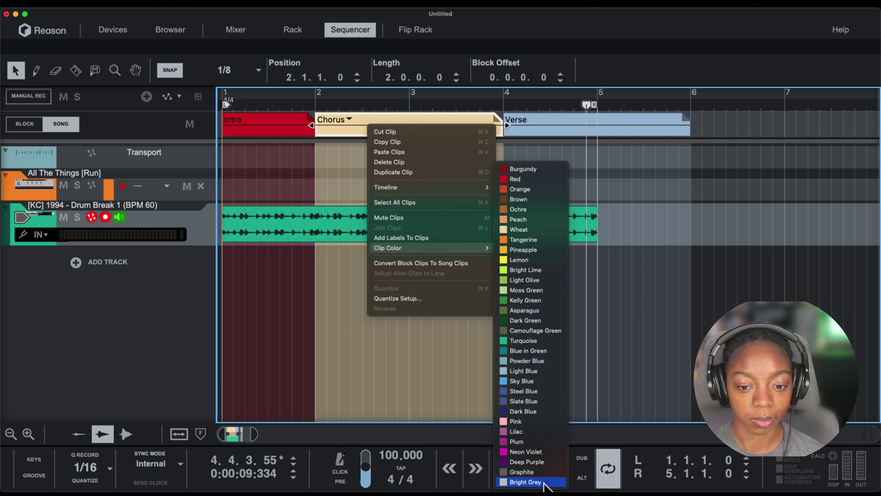
click(546, 472)
right_click(561, 131)
click(40, 219)
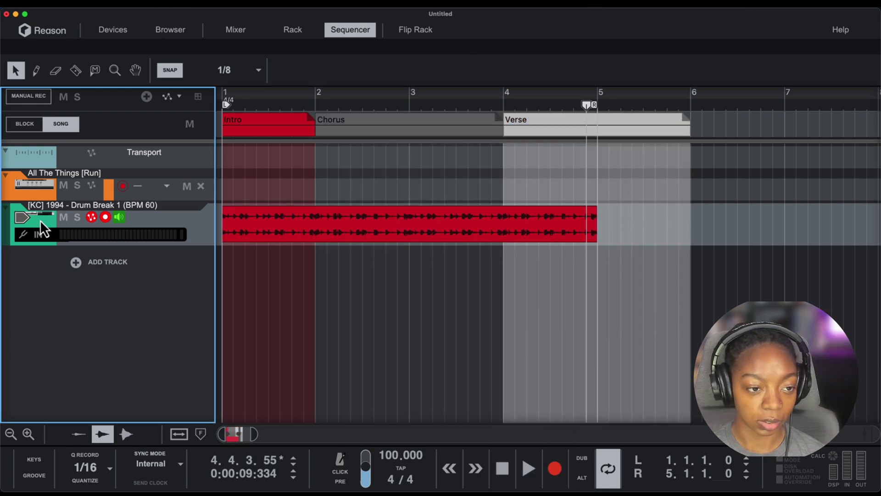
Step: Turn the Reverse block's clip into a song clip and convert the drum track's blocks to song clips
right_click(37, 218)
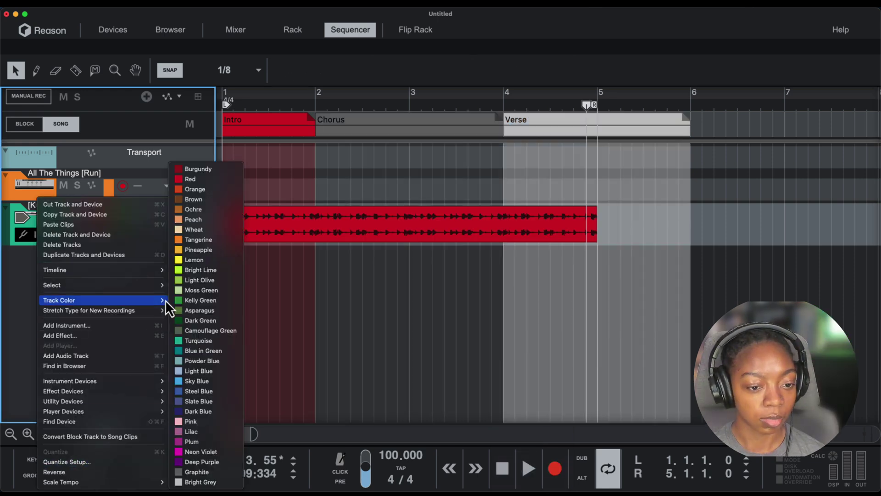
right_click(741, 127)
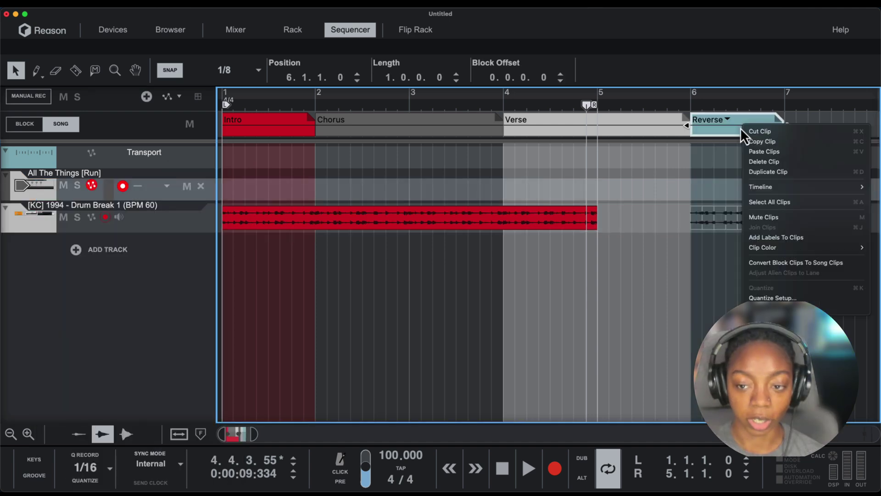
click(777, 263)
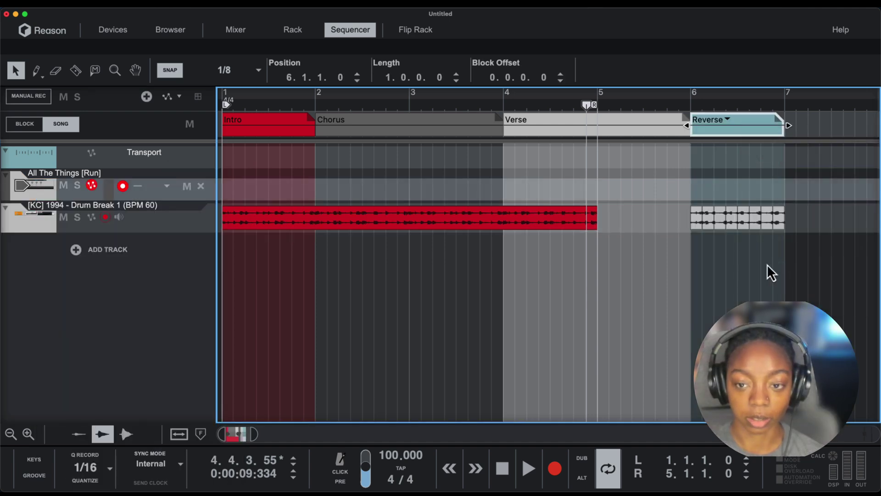
click(730, 247)
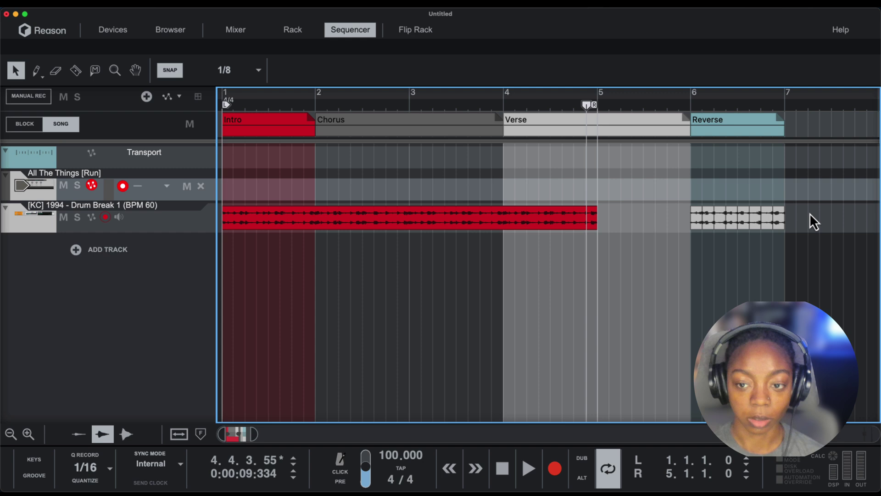
click(695, 226)
mouse_move(698, 234)
mouse_down()
mouse_move(724, 275)
mouse_move(783, 240)
mouse_move(698, 236)
mouse_up()
click(698, 254)
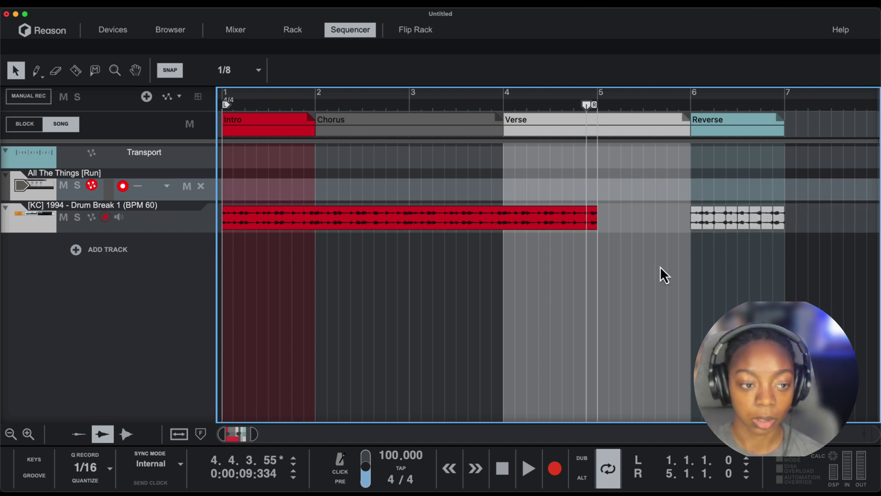
right_click(35, 222)
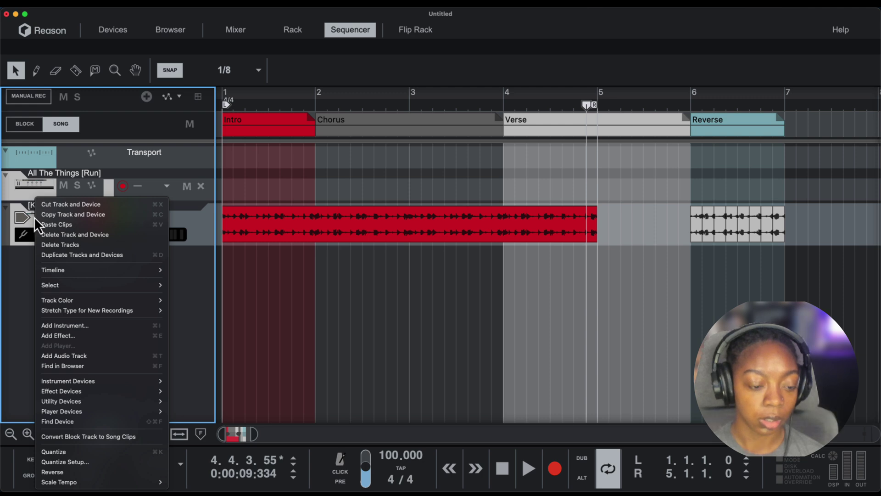
click(105, 438)
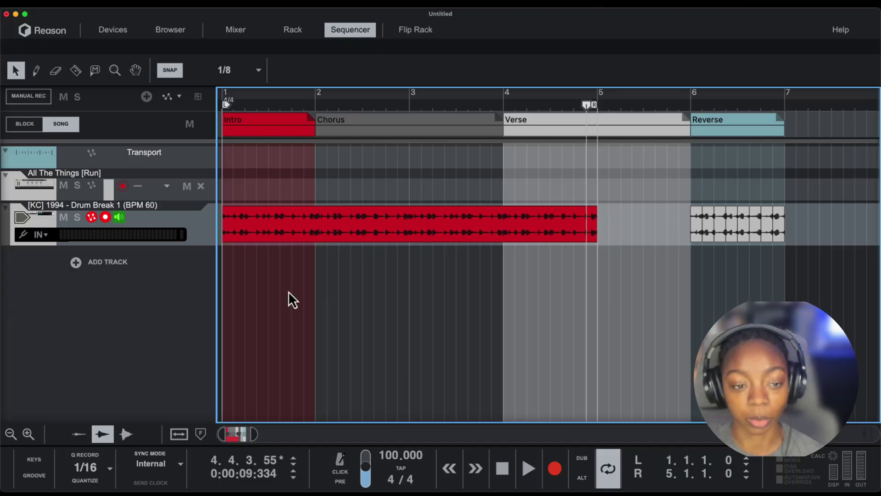
Step: Show All The Things in a full-window rack and create a Wobble Amount automation lane for it
click(268, 238)
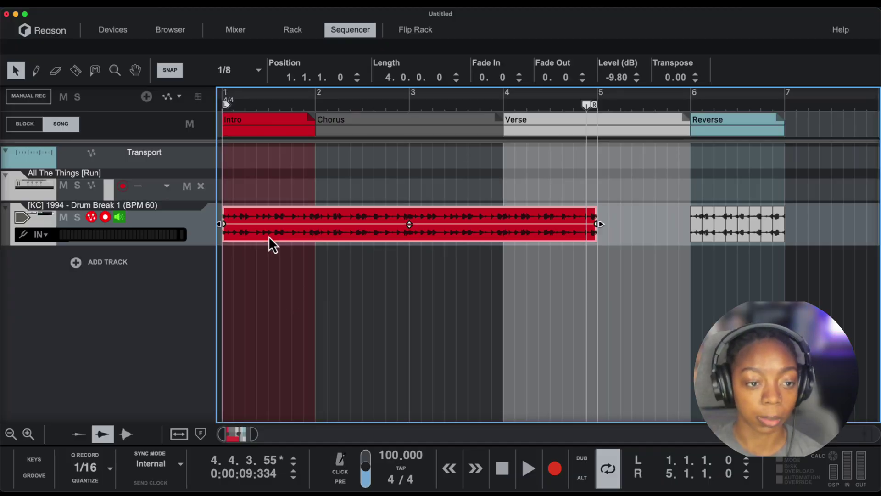
double_click(32, 188)
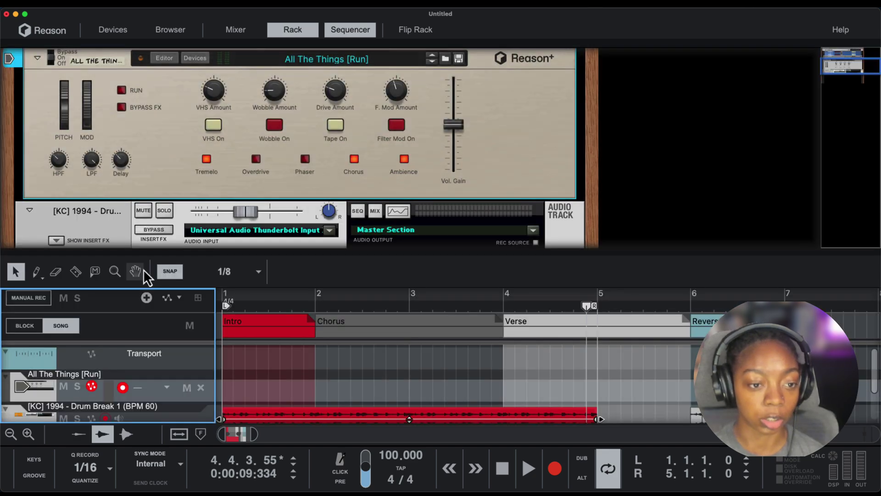
key(F6)
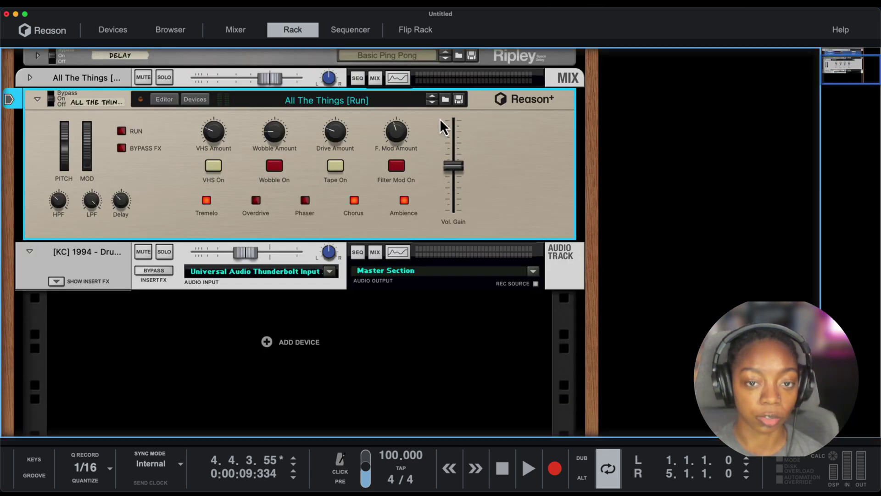
click(445, 101)
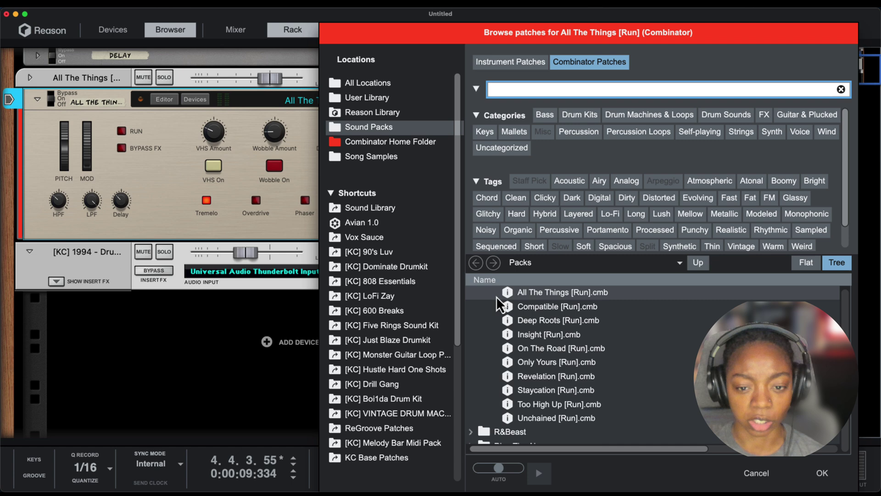
scroll(509, 312, up, 5)
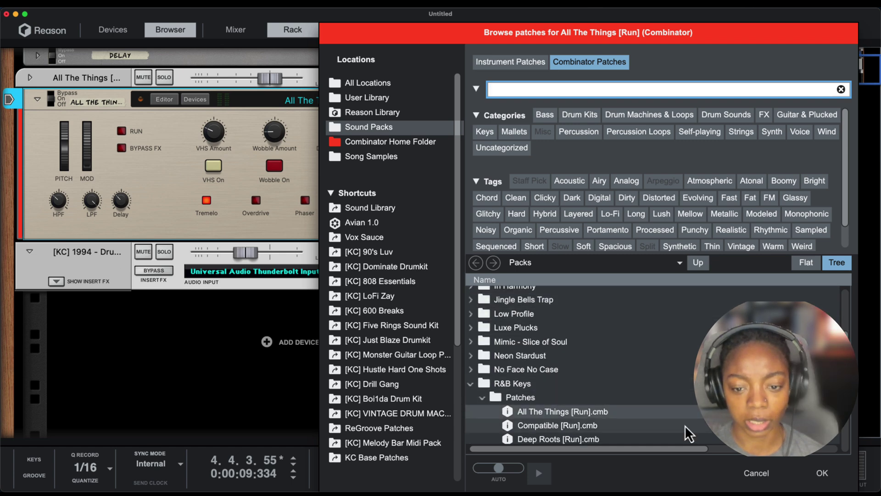
scroll(602, 419, down, 1)
key(Escape)
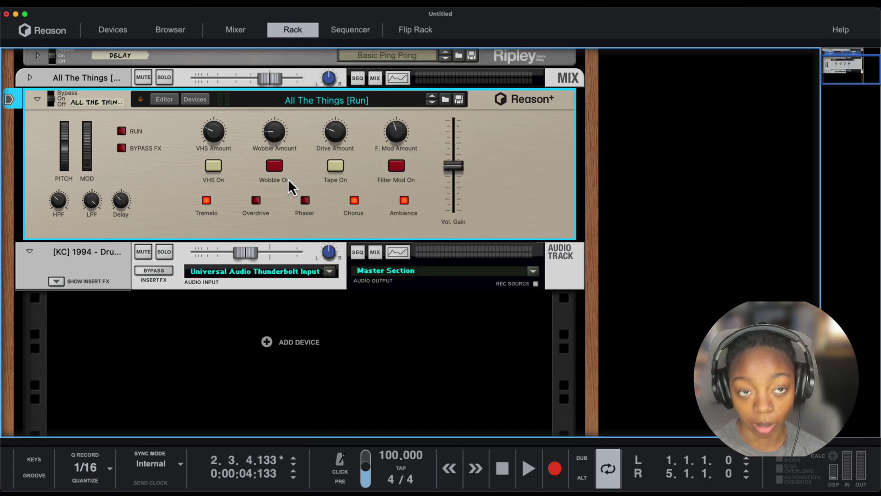
right_click(271, 139)
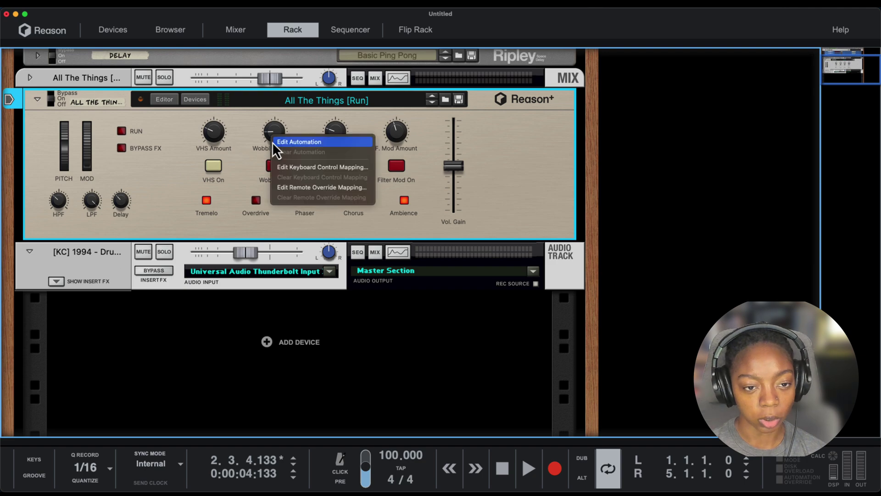
click(273, 143)
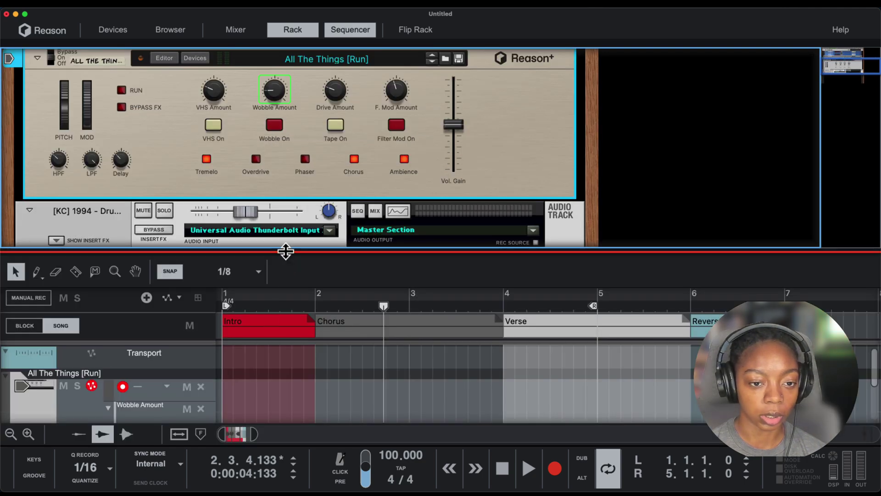
Step: Replace the Chorus block with Intro so Intro spans bars 1–3
drag(285, 250, 304, 73)
click(702, 132)
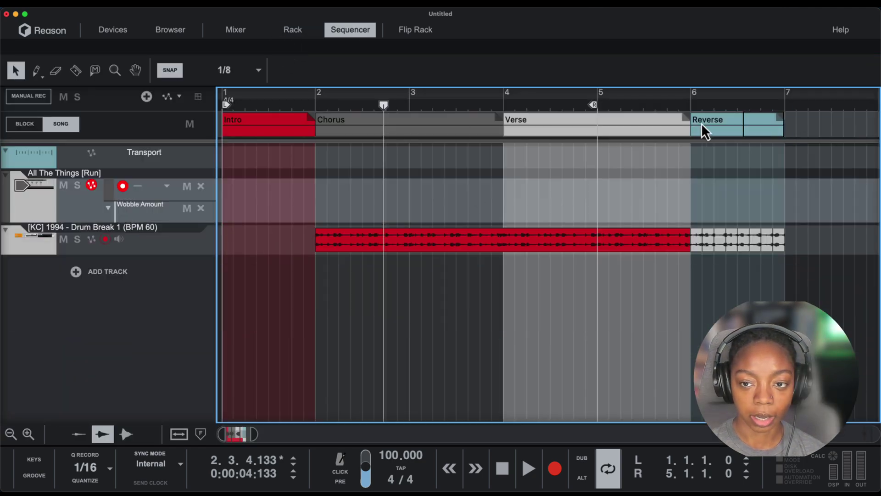
click(350, 125)
click(350, 125)
click(370, 170)
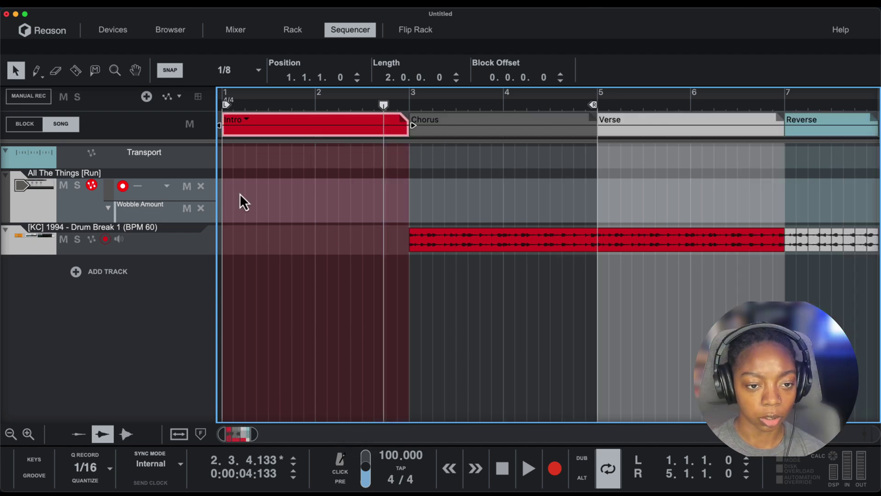
Step: Create a Wobble Amount automation clip over bars 1–3 and place its first point at 95
double_click(229, 215)
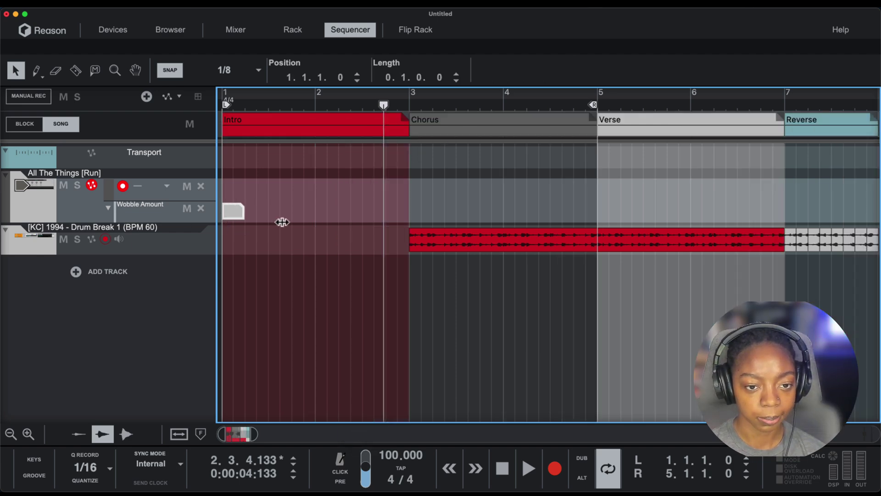
drag(282, 222, 407, 222)
double_click(350, 222)
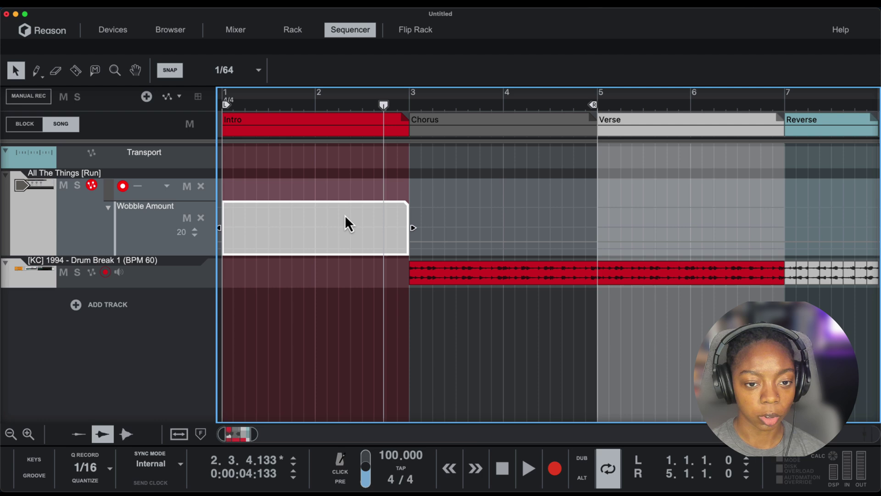
key(w)
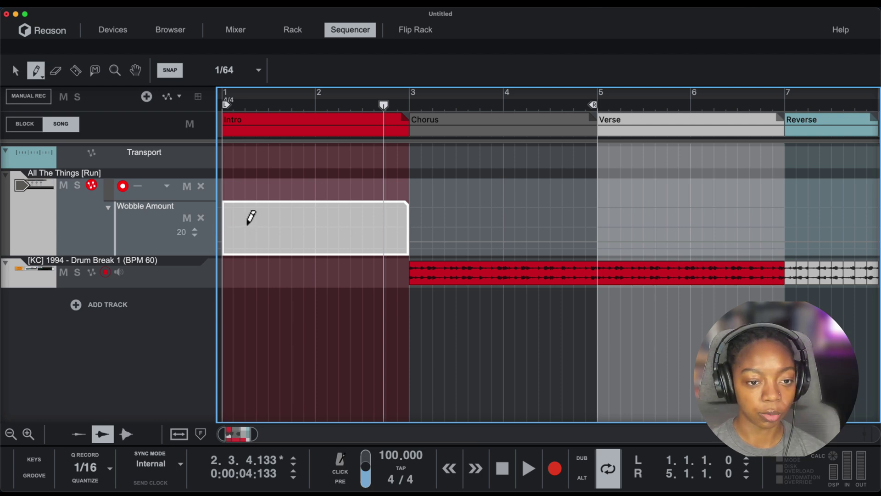
click(238, 217)
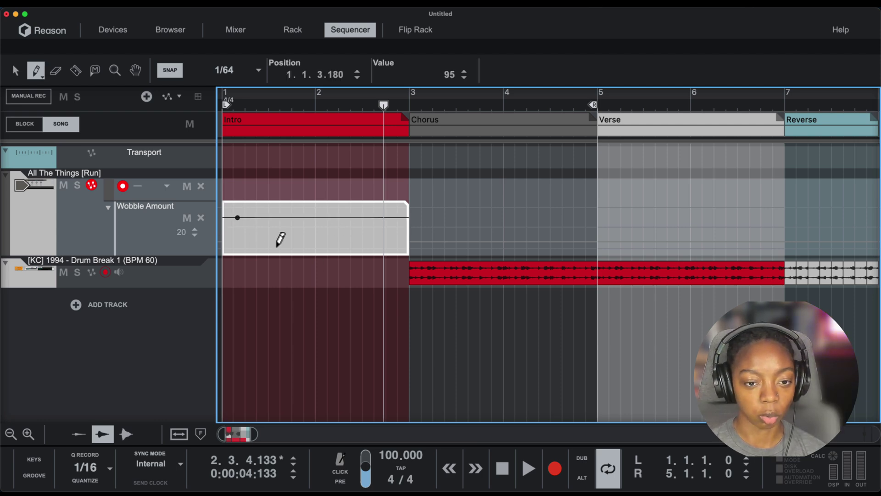
Step: Play the song from the start to hear the automation, then stop
drag(314, 103, 187, 108)
key(space)
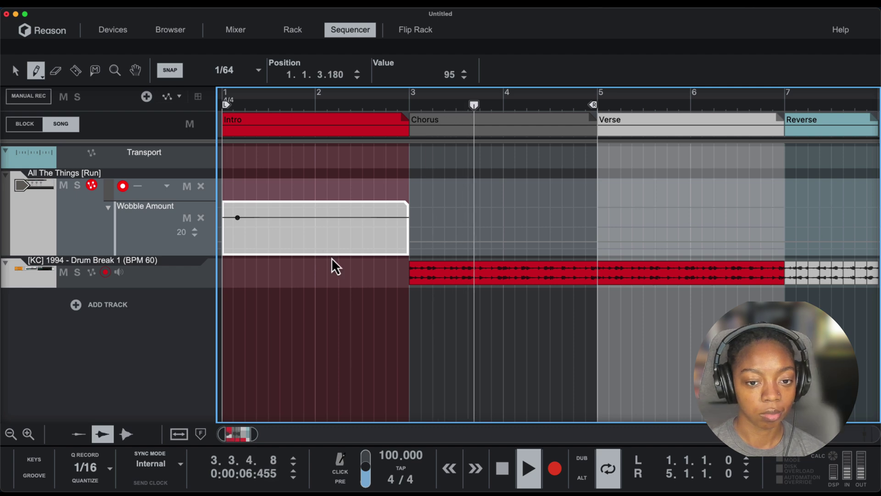
key(q)
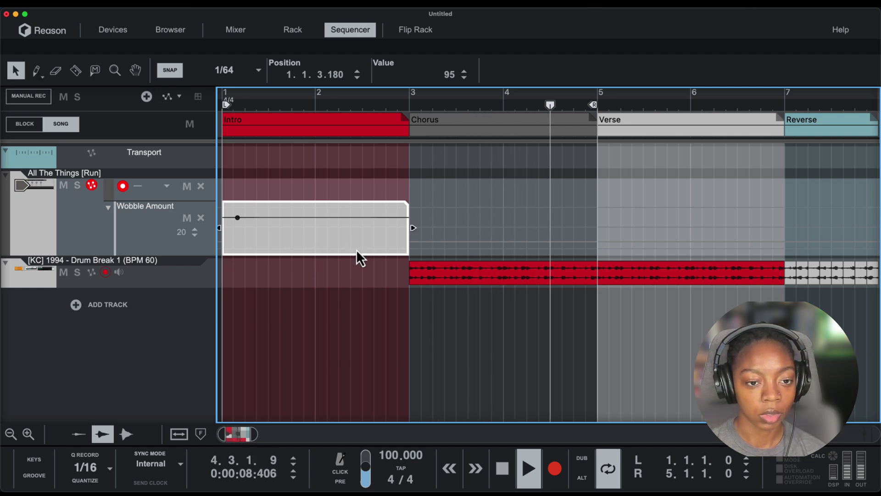
key(space)
Step: Add a low Wobble Amount step point and play the song from the beginning
click(238, 217)
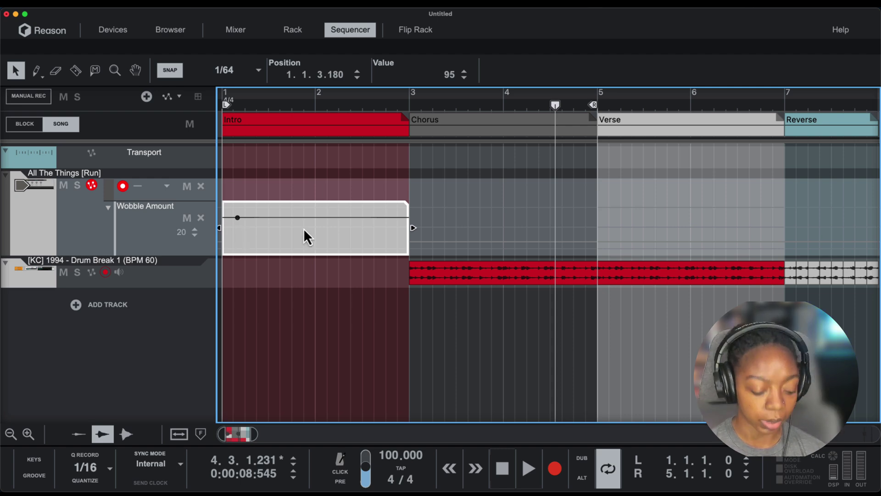
click(247, 225)
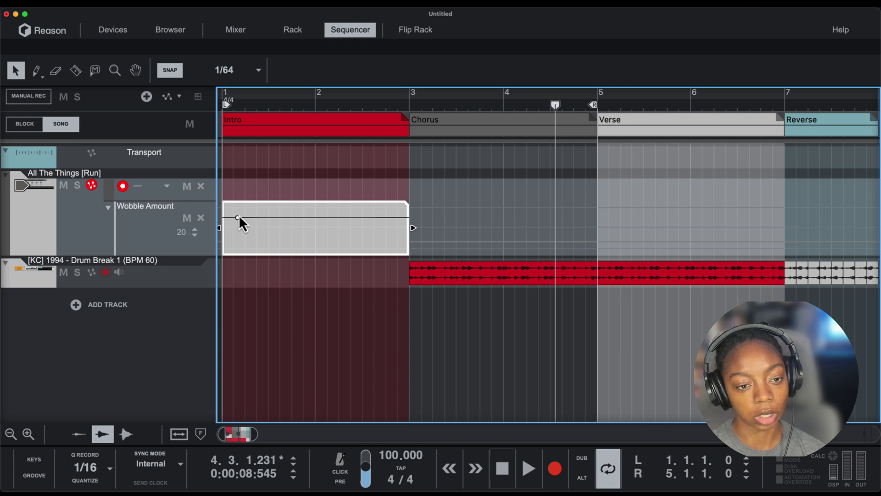
key(w)
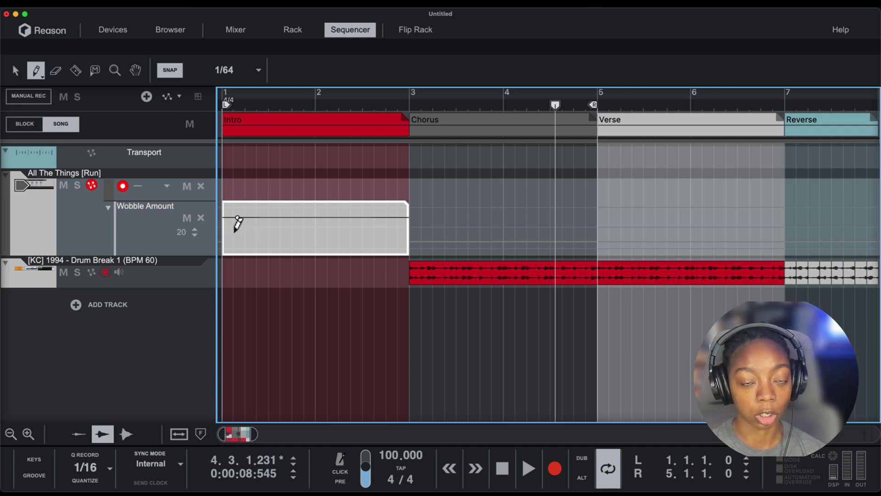
click(234, 230)
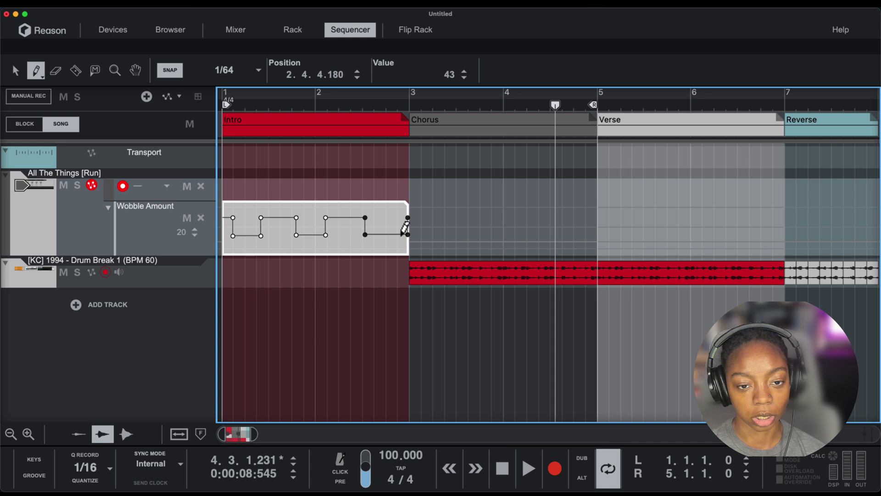
key(Return)
key(space)
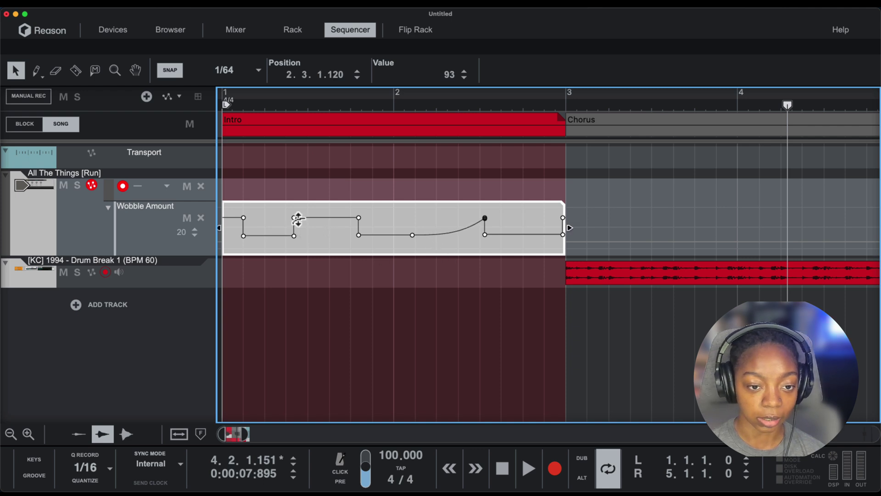
Step: Bend the automation segments into curved ramps and play the Intro back to check
click(334, 225)
drag(334, 226, 342, 239)
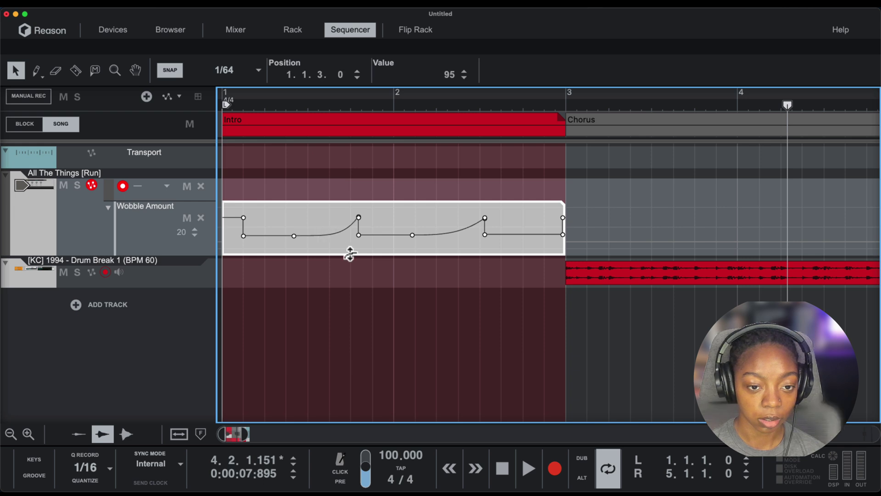
click(350, 254)
drag(238, 222, 220, 236)
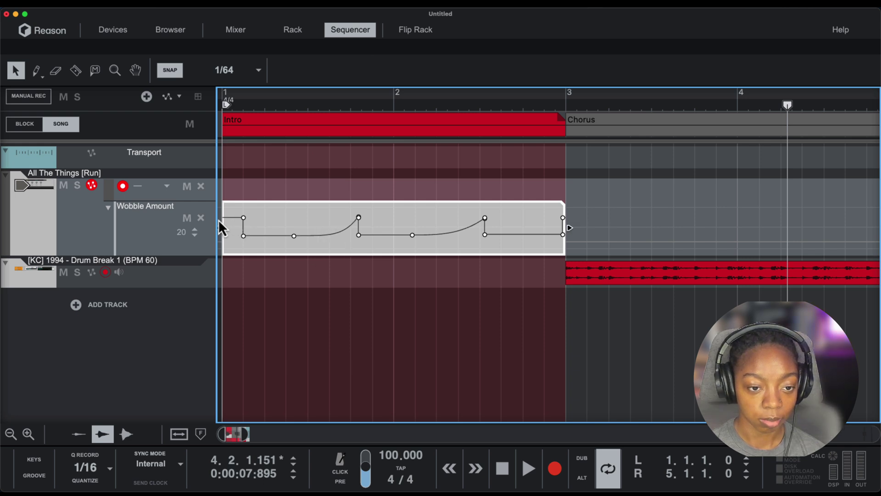
key(space)
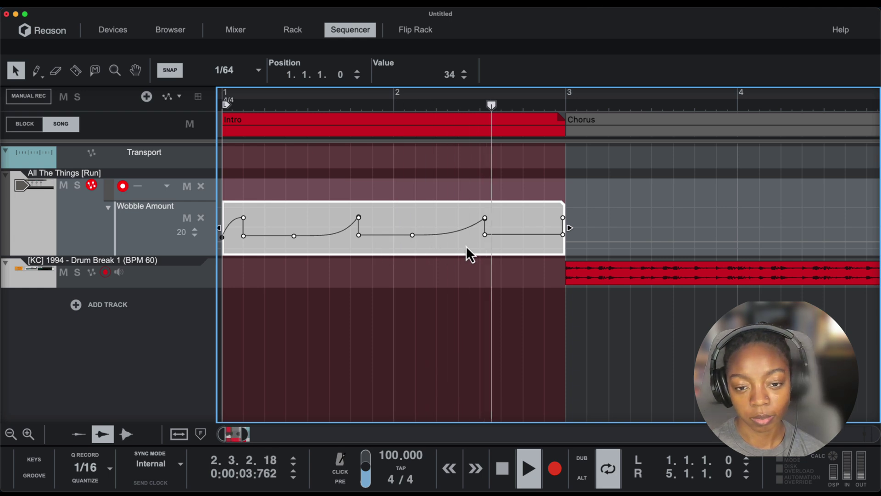
key(space)
Step: Pencil-draw a freehand wavy Wobble Amount curve across the Intro clip
click(550, 233)
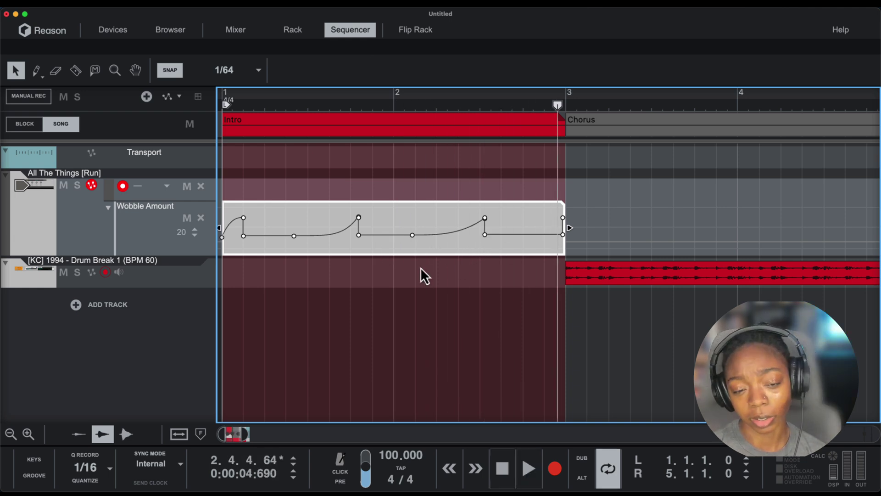
key(w)
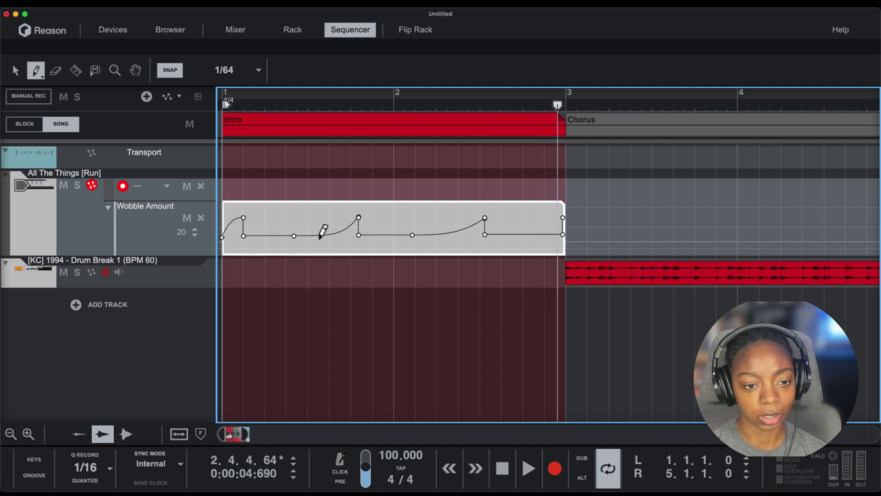
mouse_move(261, 227)
mouse_down()
mouse_move(396, 238)
mouse_move(466, 221)
mouse_move(547, 231)
mouse_move(277, 233)
mouse_move(238, 246)
mouse_move(246, 259)
mouse_move(346, 243)
mouse_move(408, 197)
mouse_move(451, 268)
mouse_move(510, 221)
mouse_move(544, 234)
mouse_up()
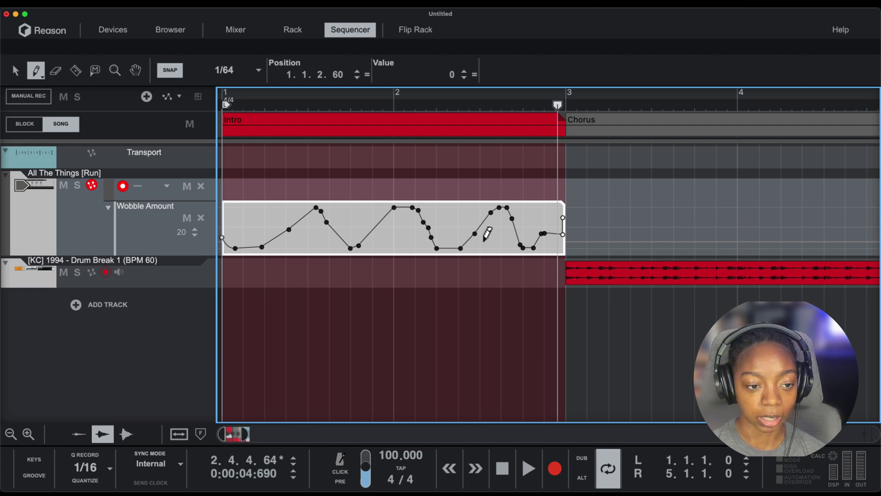
Step: Apply Maximum automation cleanup to the curve and exit inline editing of the clip
right_click(373, 227)
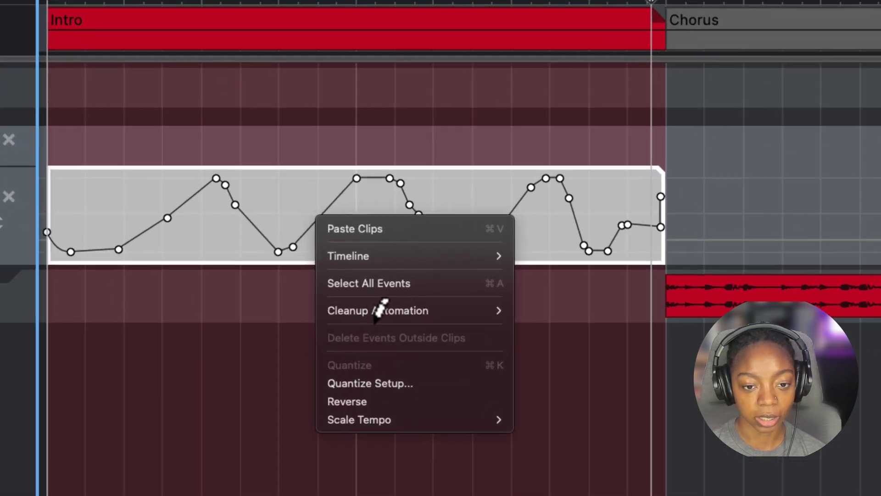
mouse_move(405, 282)
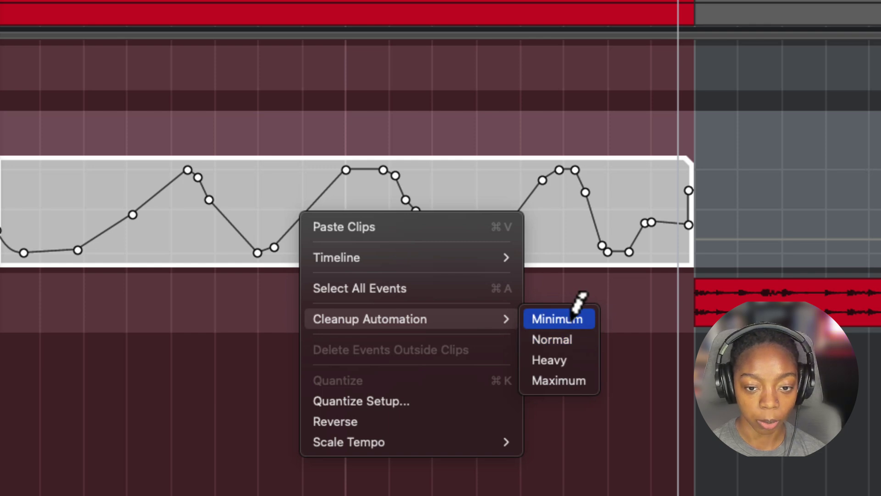
click(562, 383)
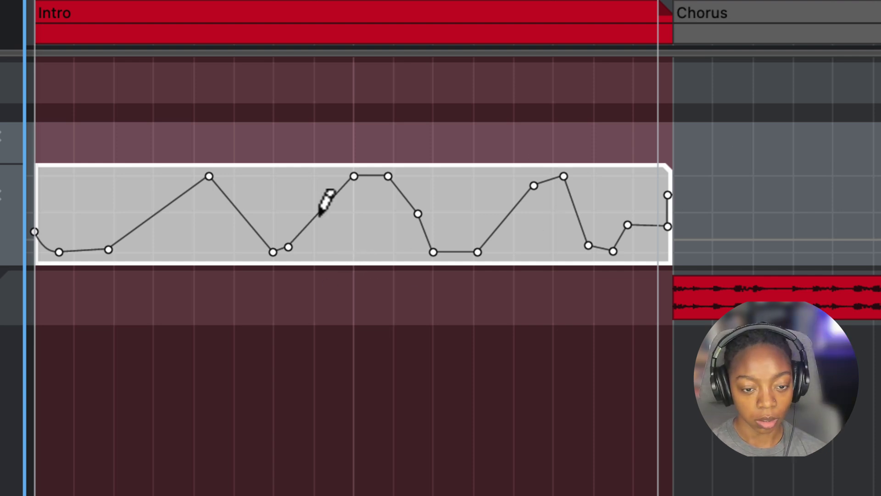
click(295, 142)
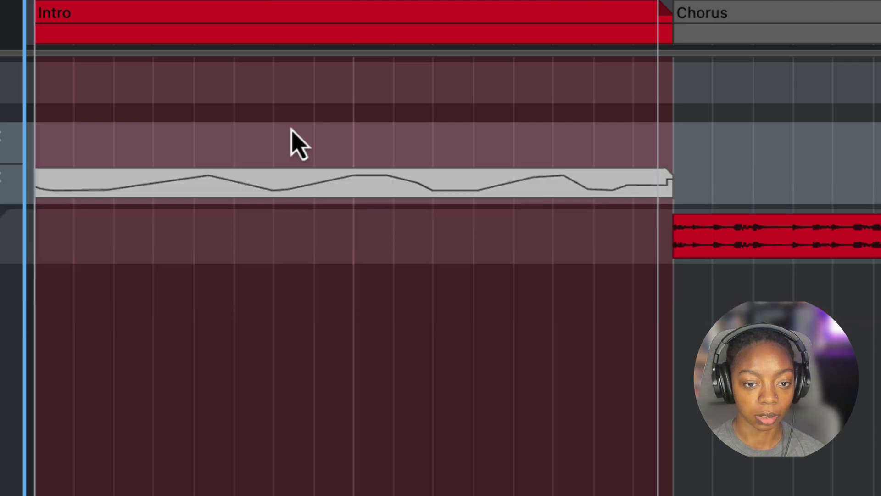
Step: Apply a clip transform from the collapsed automation clip's context menu
right_click(295, 188)
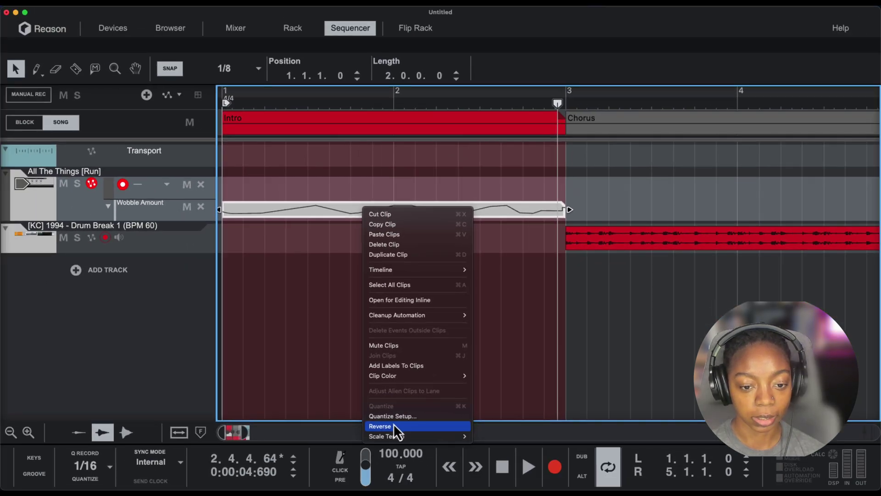
click(392, 423)
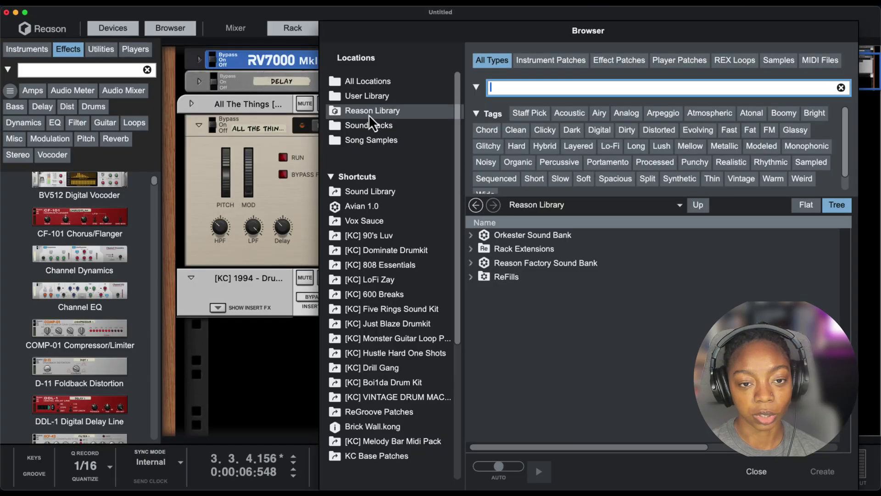
Step: Load the factory Gating & Choppers patch Attack Cutter.gator into the rack below the FAT50
click(366, 111)
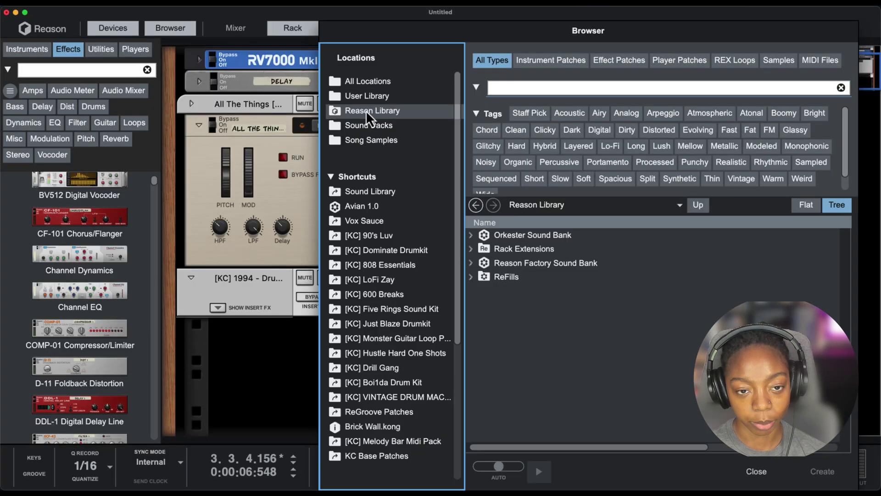
double_click(497, 263)
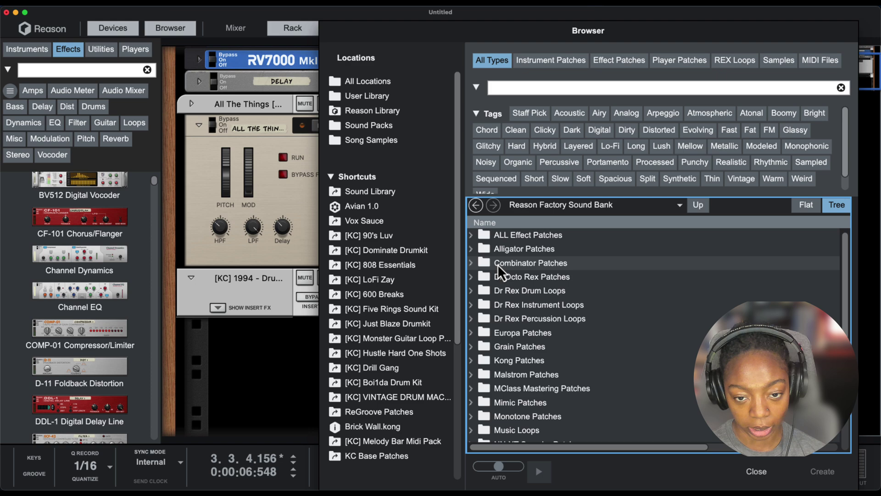
double_click(518, 239)
scroll(305, 243, down, 2)
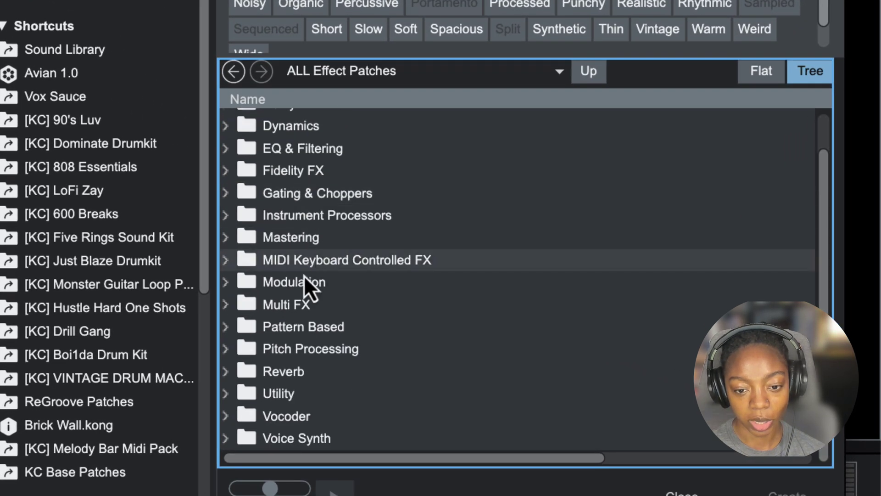
scroll(304, 354, up, 2)
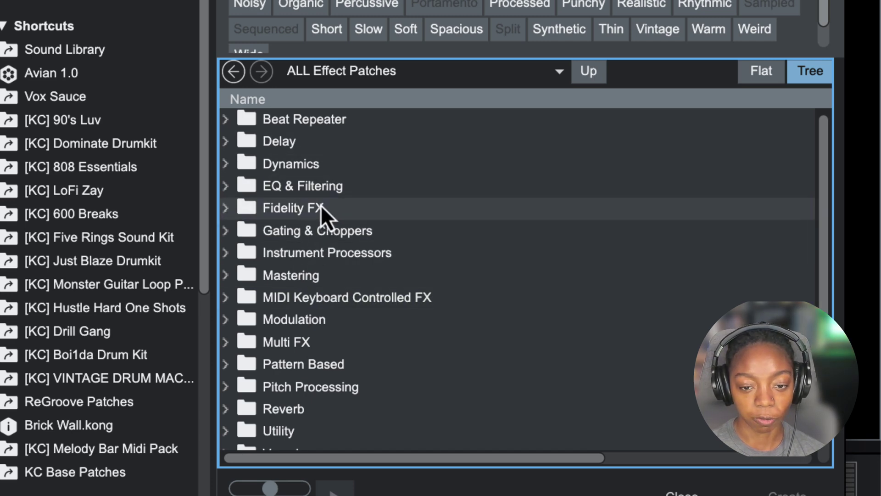
click(224, 233)
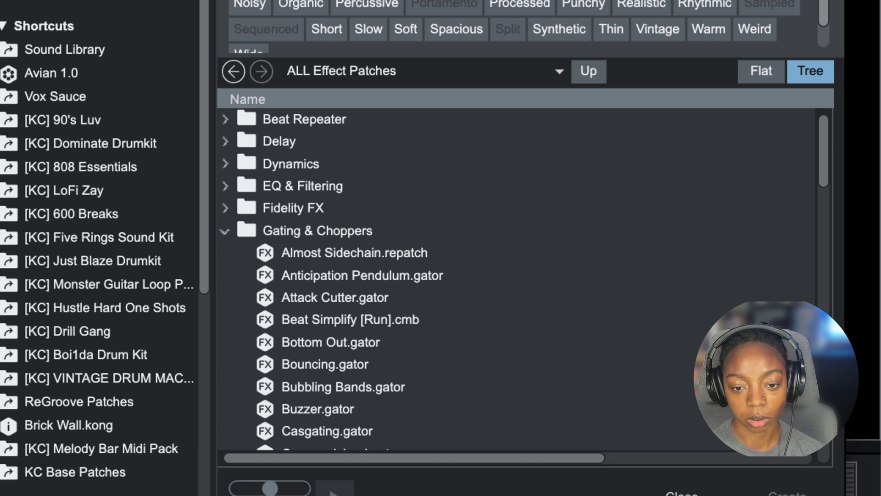
drag(339, 302, 148, 298)
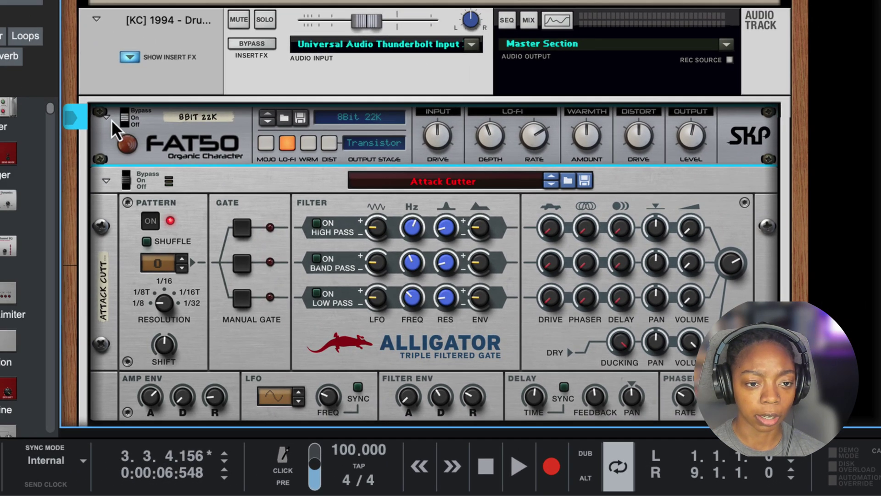
Step: Fold up the FAT50, play the song with the drum break track soloed, and switch the Alligator gate on
click(107, 118)
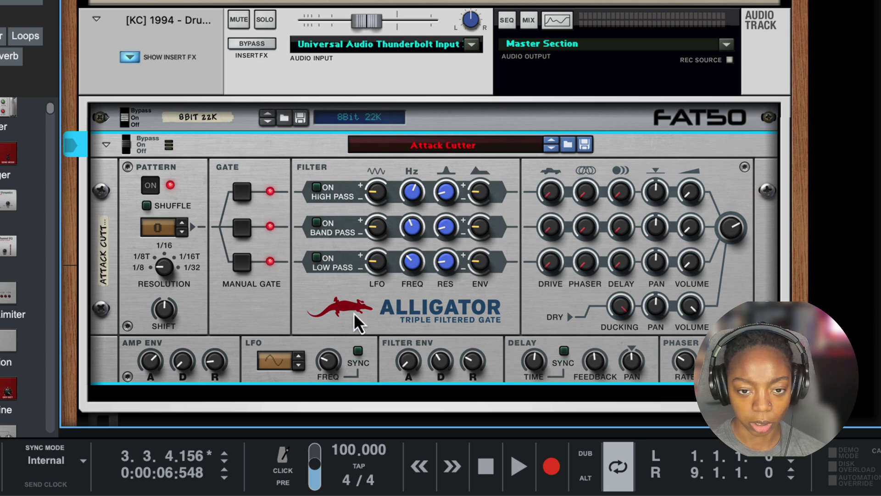
key(space)
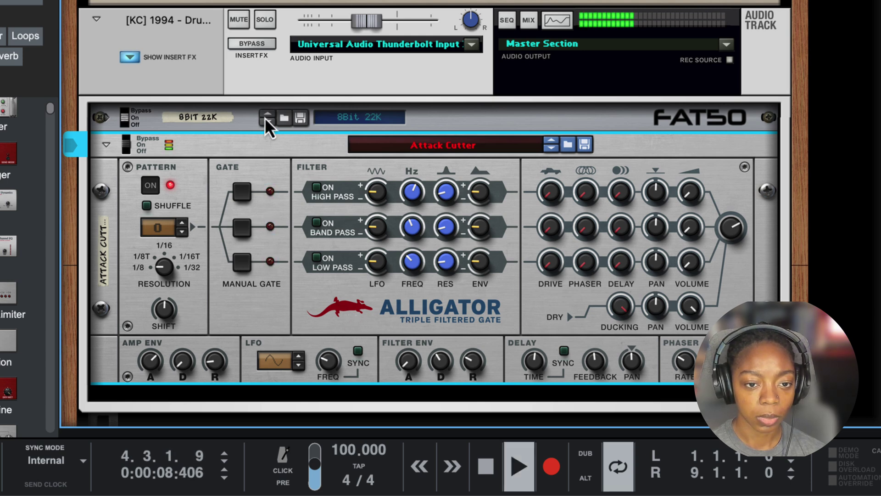
click(262, 21)
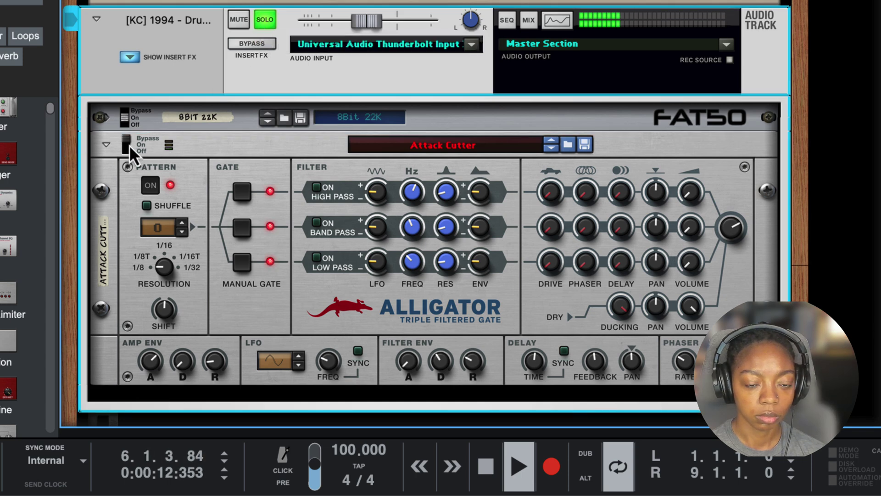
drag(128, 145, 128, 150)
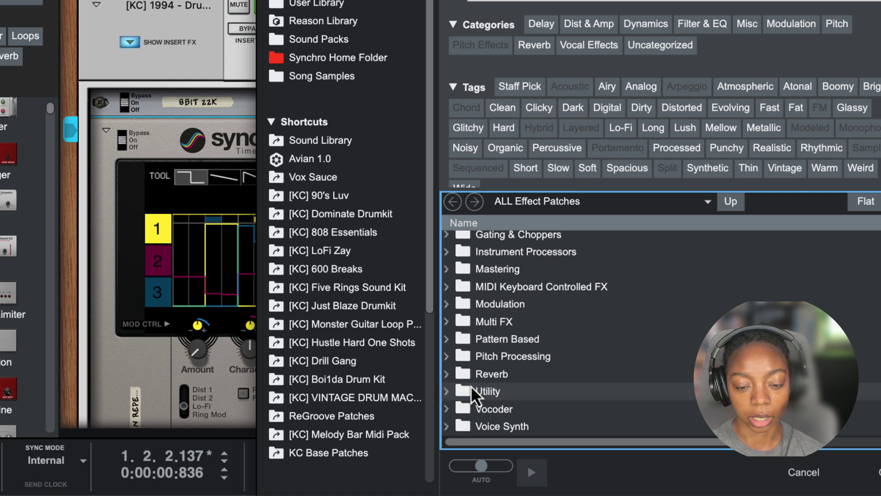
Step: Load BitFilter.repatch from the Multi FX folder onto the Synchronous effect and close the browser
click(447, 324)
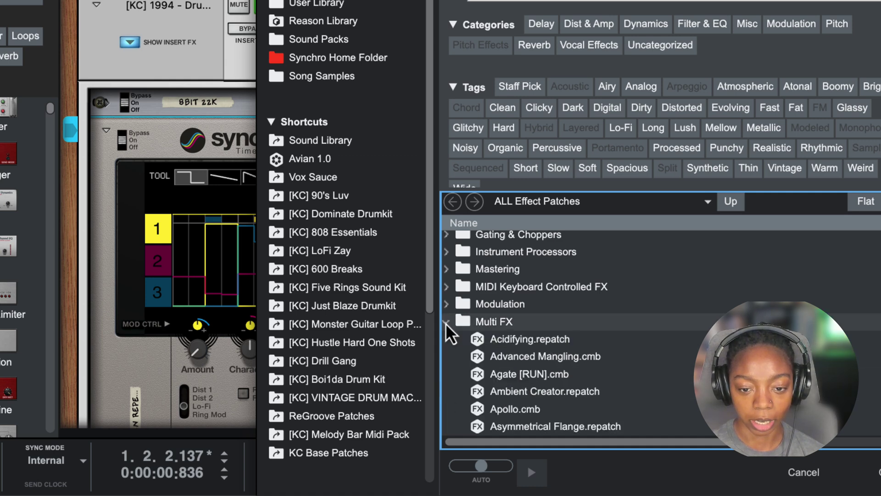
scroll(528, 367, down, 5)
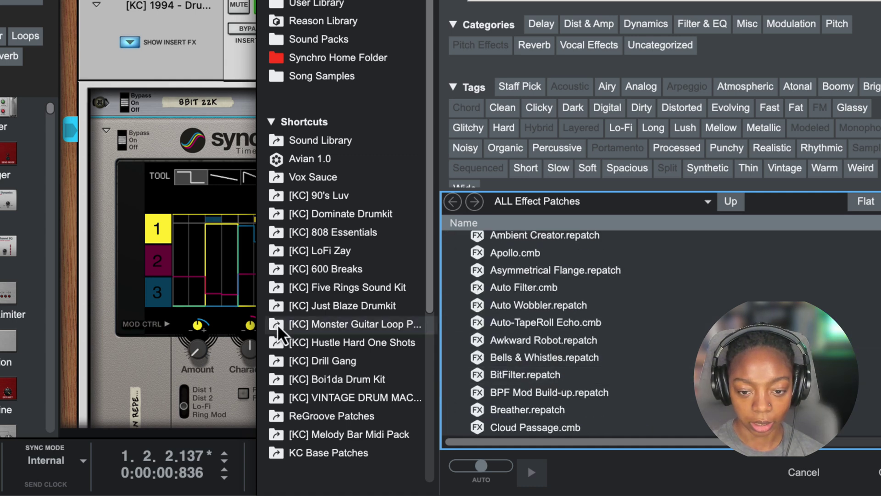
scroll(321, 330, down, 5)
scroll(241, 347, down, 5)
click(560, 376)
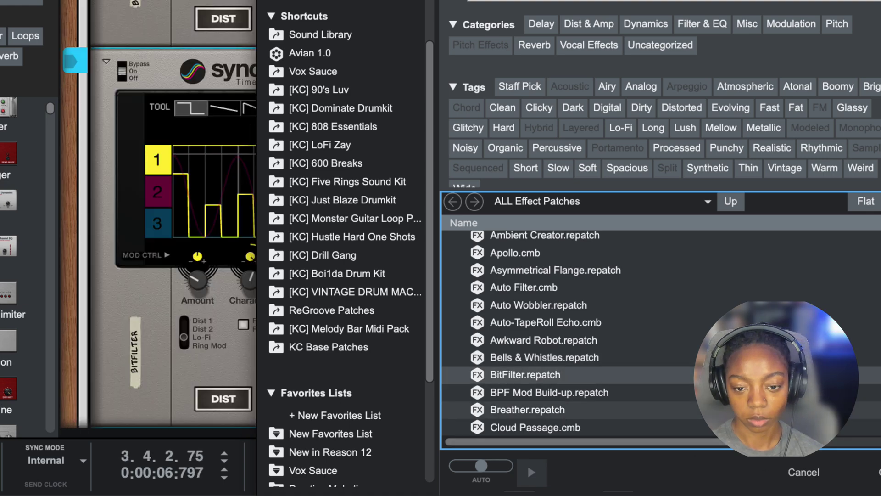
click(870, 471)
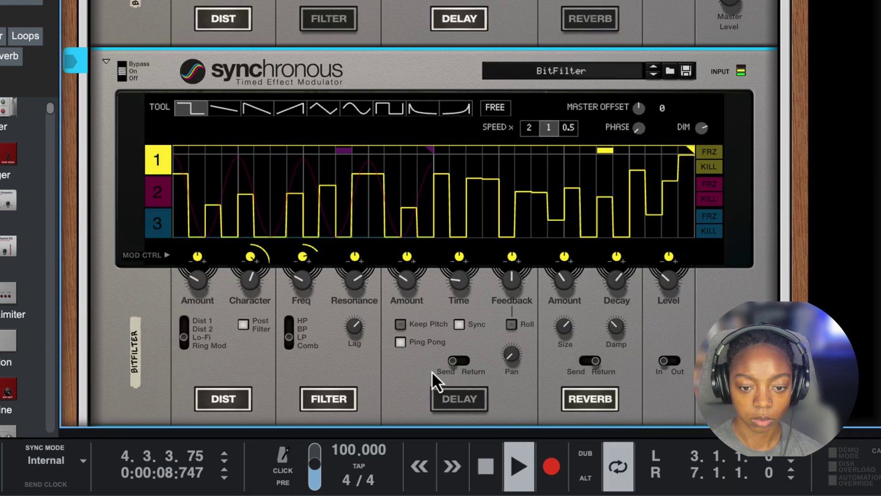
scroll(340, 342, down, 5)
scroll(327, 352, up, 2)
scroll(328, 349, up, 5)
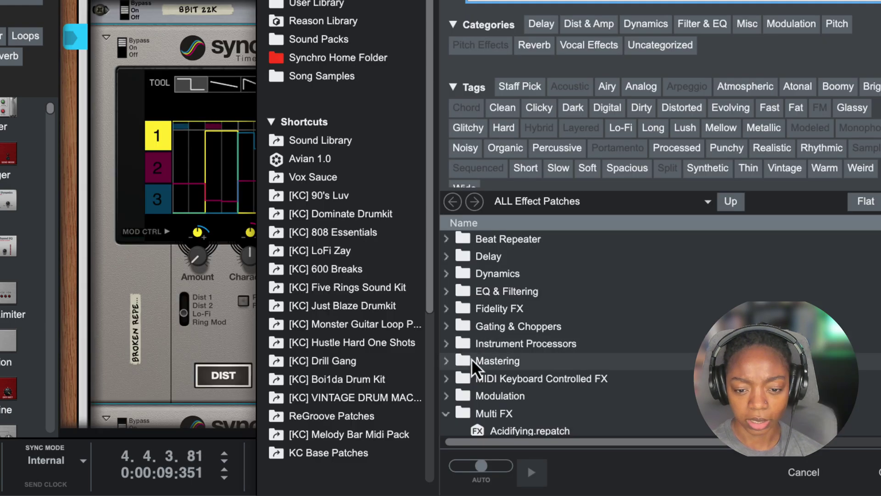
Step: Drag the Animator patch from Modulation > Panner into the rack above the Synchronous effect
scroll(472, 358, down, 1)
click(447, 387)
click(446, 371)
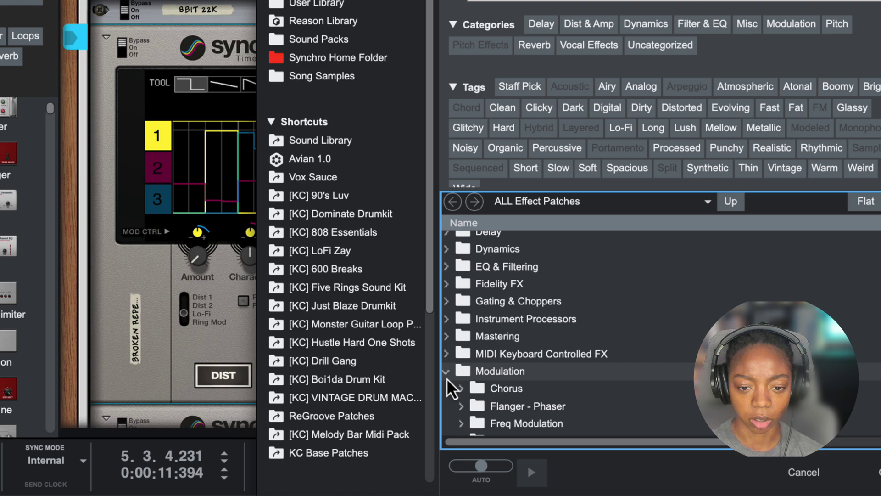
scroll(493, 388, down, 6)
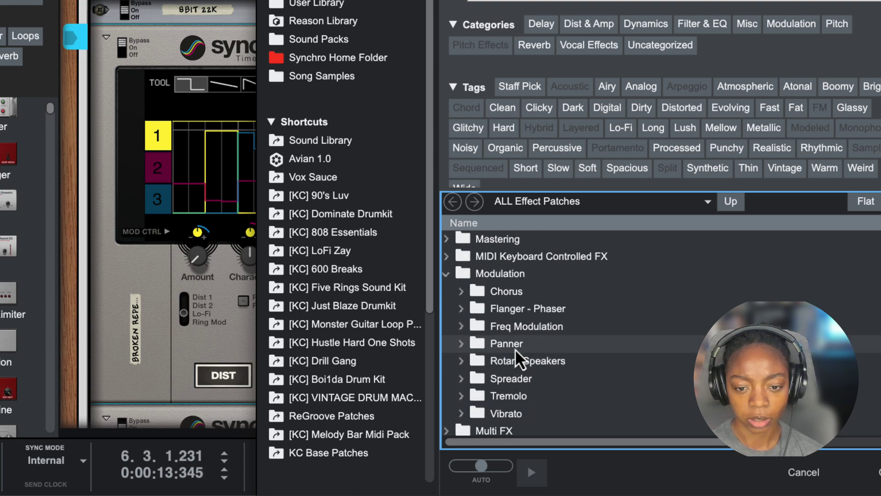
click(466, 342)
drag(537, 365, 204, 313)
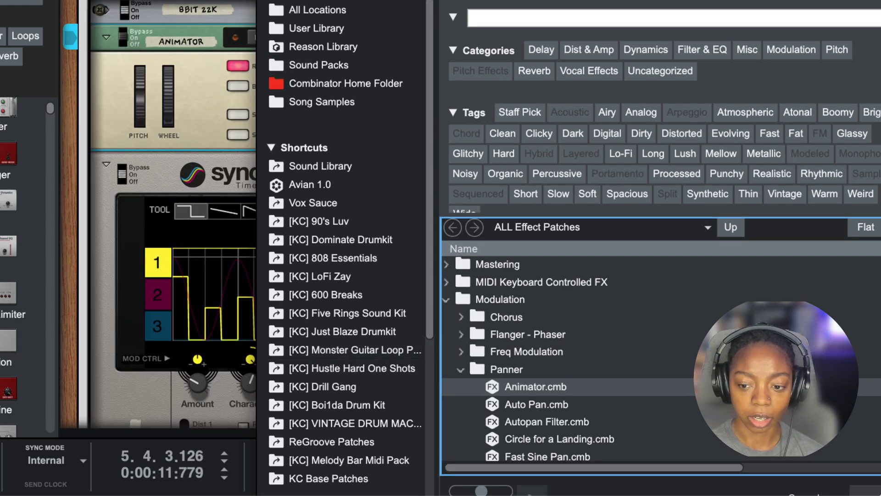
Step: Hide the browser with F3 and bypass the drum track's insert effects
key(F3)
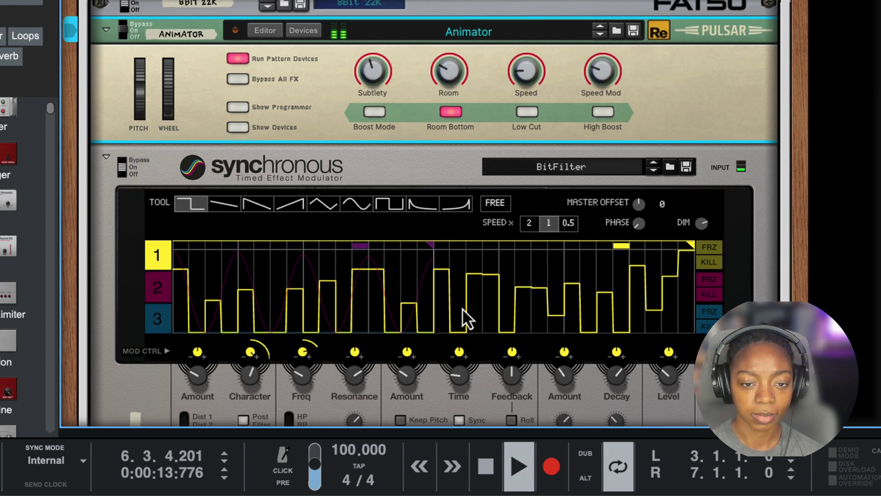
scroll(462, 307, down, 3)
scroll(463, 310, up, 2)
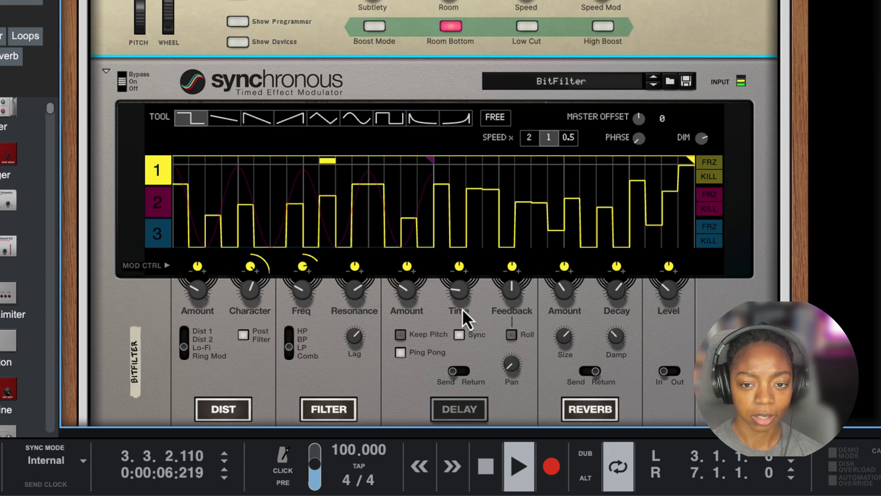
scroll(461, 308, up, 8)
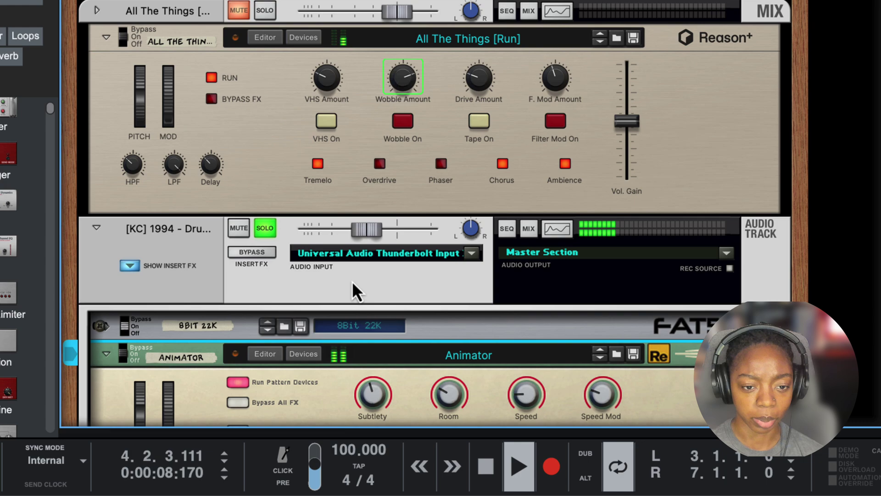
click(252, 256)
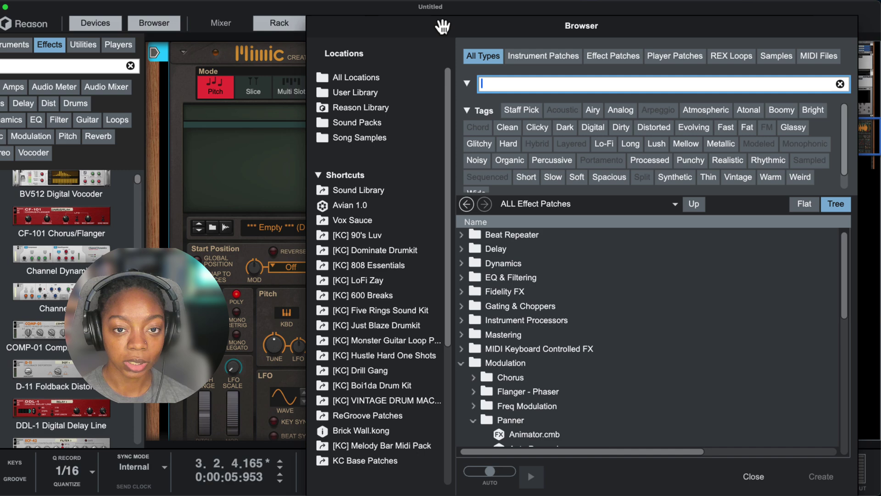
Step: Move the Browser left and open the Reason Factory Sound Bank from the Reason Library location
drag(442, 26, 287, 25)
click(198, 112)
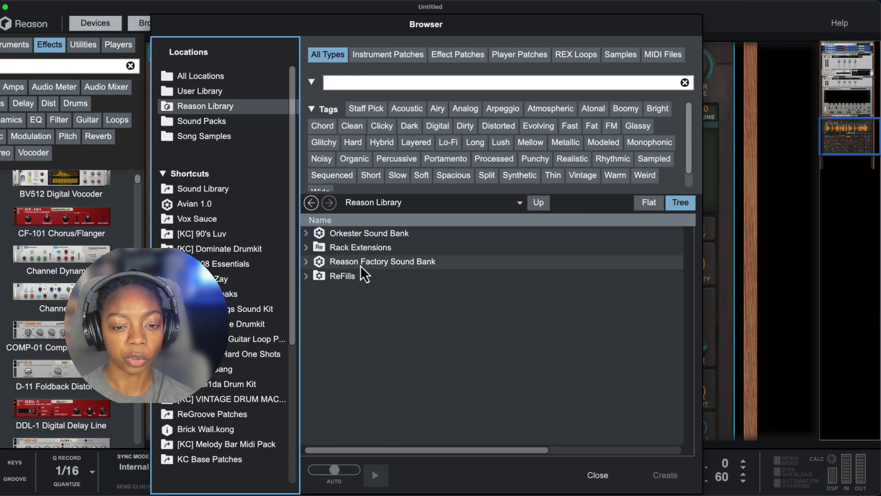
double_click(360, 265)
scroll(459, 312, down, 5)
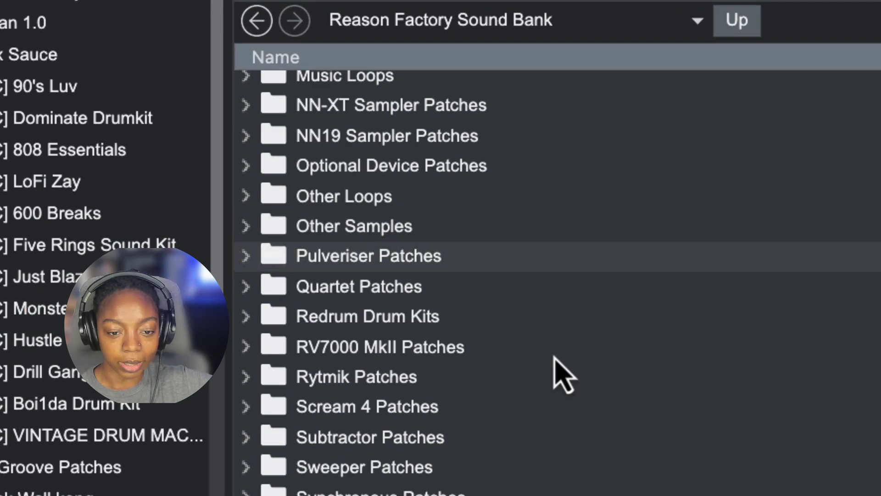
scroll(557, 386, up, 5)
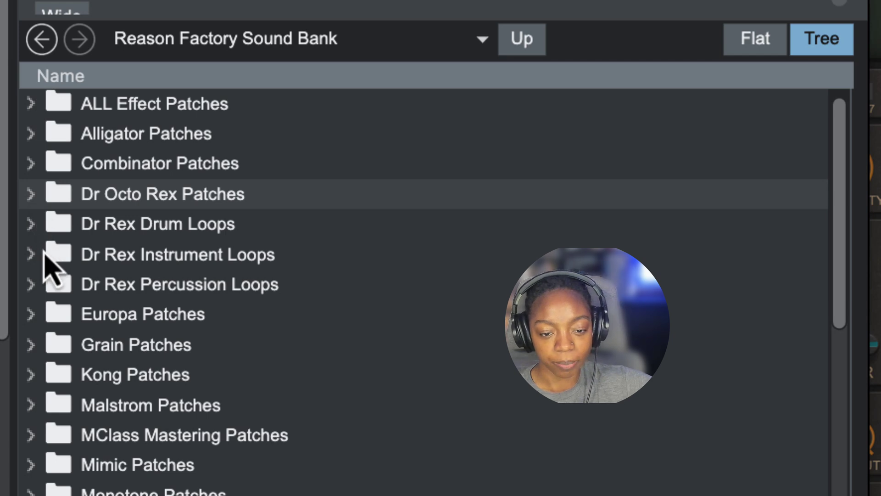
scroll(209, 441, down, 5)
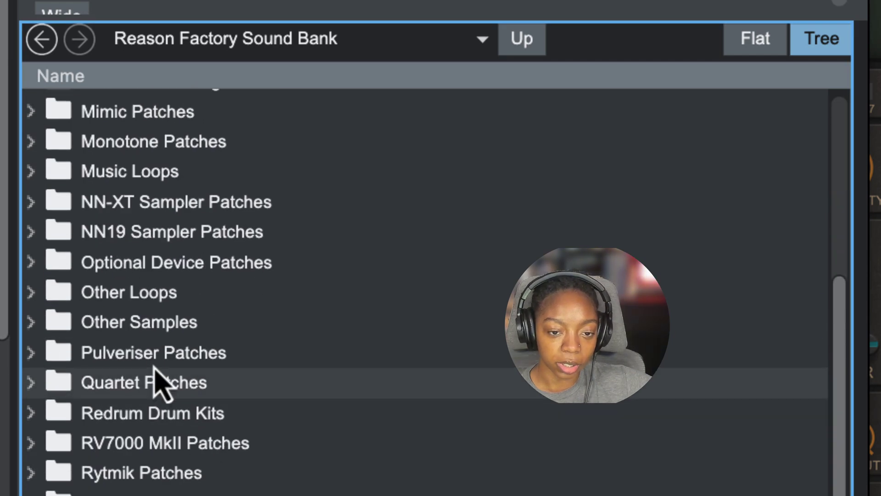
Step: Expand the NN-XT Sampler Patches folder in the Browser tree
click(40, 205)
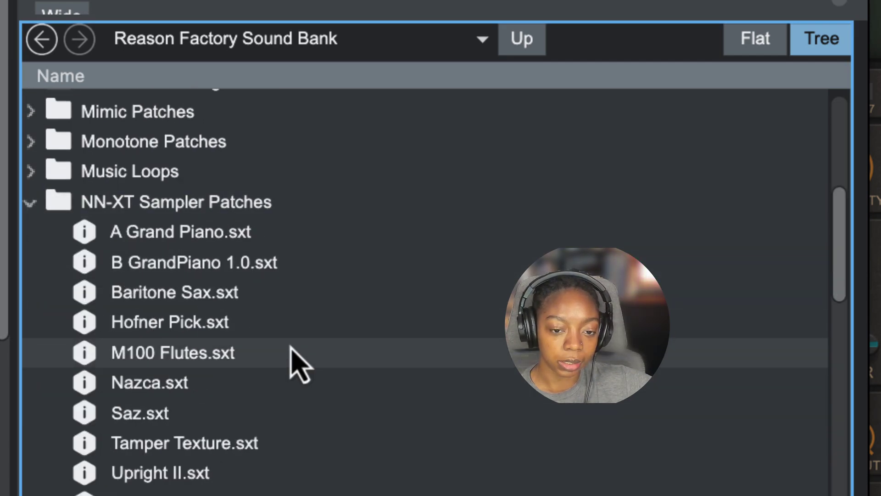
scroll(249, 367, down, 3)
scroll(170, 282, up, 1)
scroll(171, 282, up, 2)
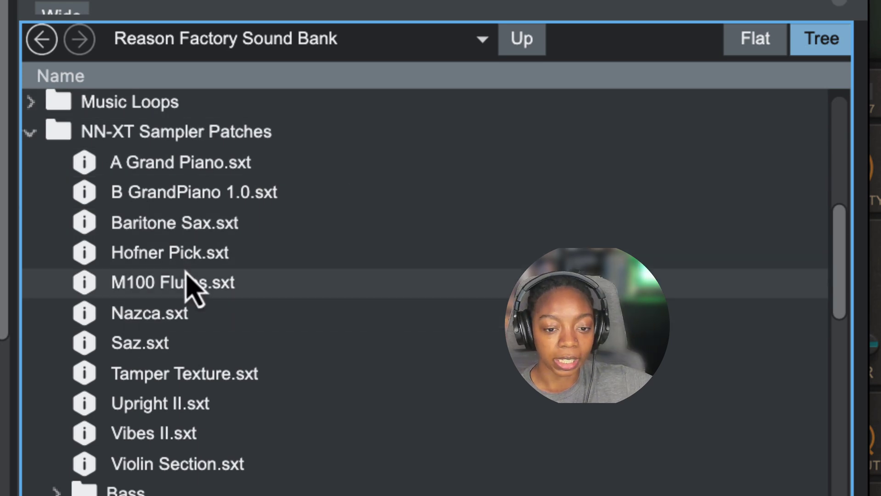
scroll(187, 275, down, 5)
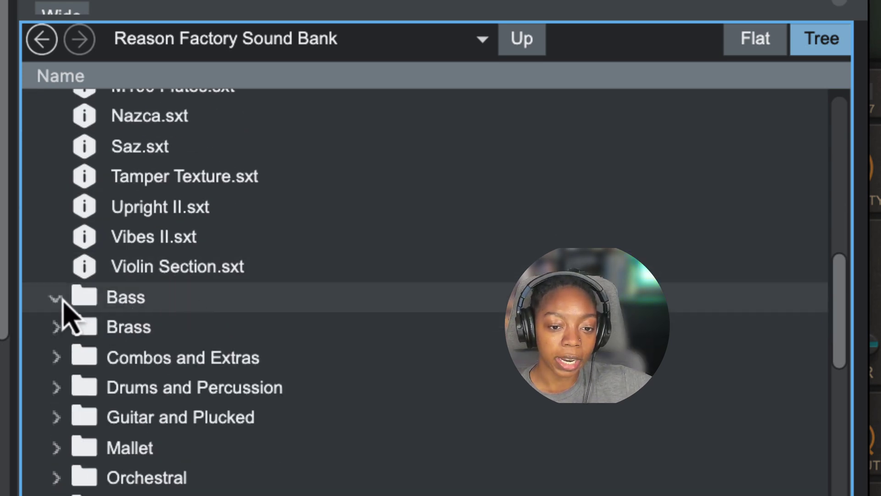
Step: Audition EB6_sft_E2_1.aif from Bass > EB6 Thumb Samples, then collapse the Bass folder
click(55, 298)
scroll(275, 404, down, 3)
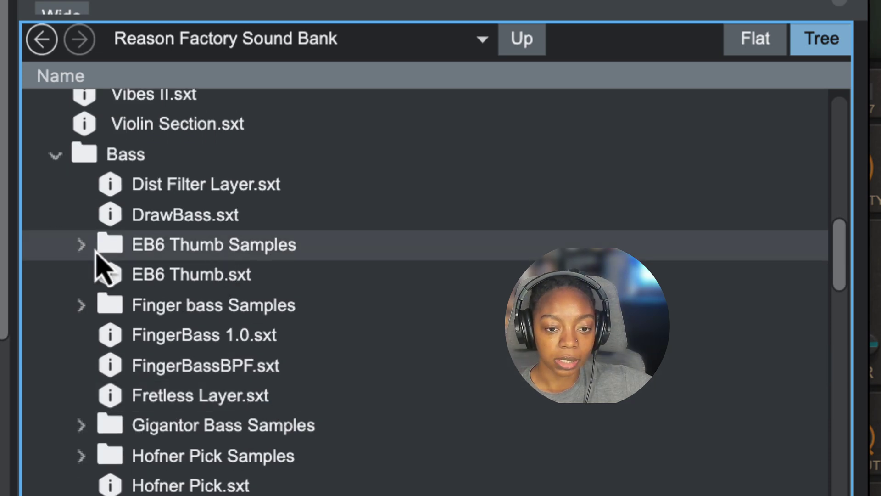
click(82, 244)
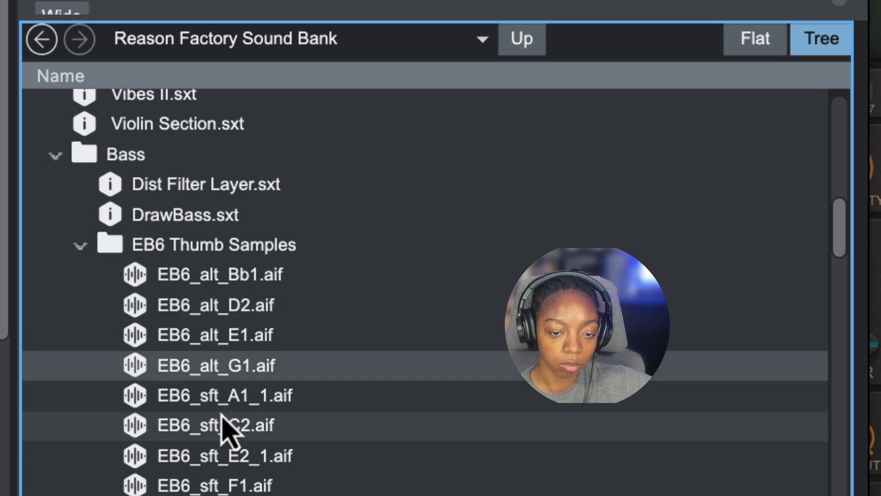
click(229, 456)
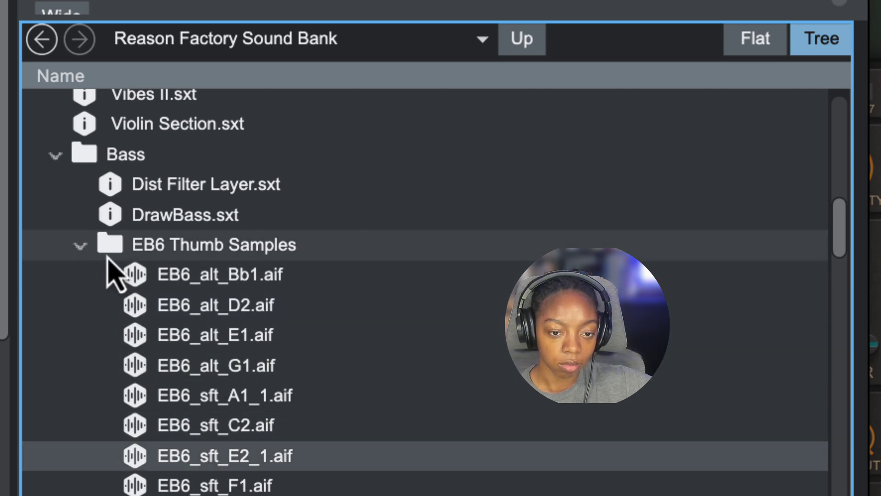
click(82, 246)
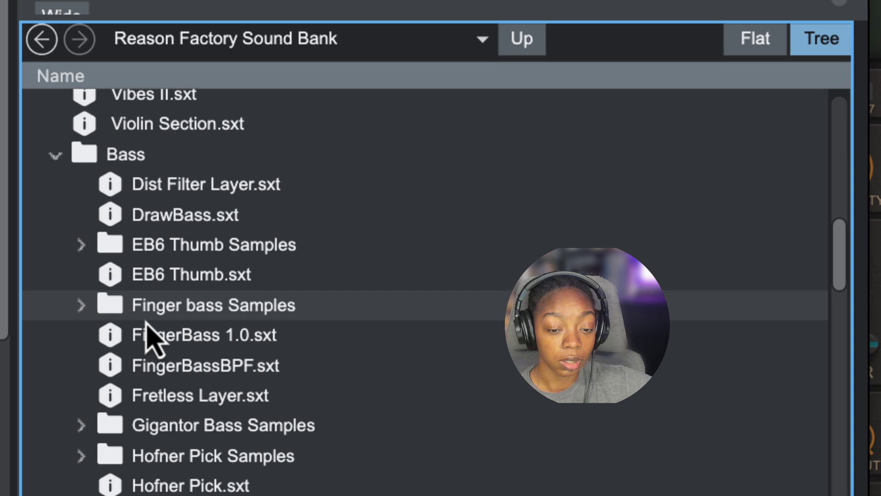
scroll(152, 403, down, 5)
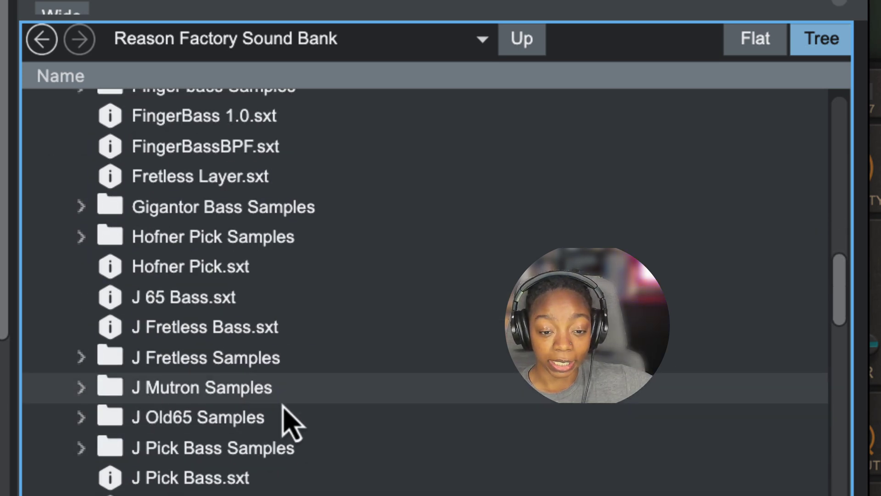
scroll(282, 419, down, 5)
click(54, 201)
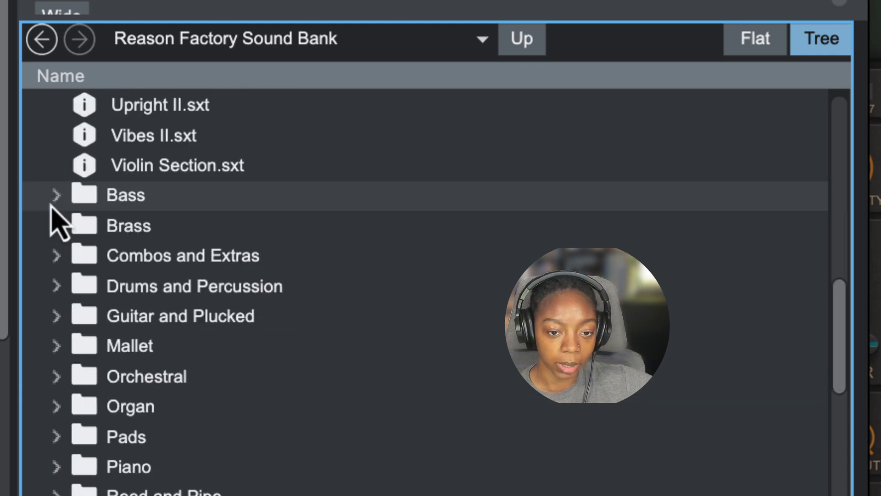
scroll(156, 415, down, 3)
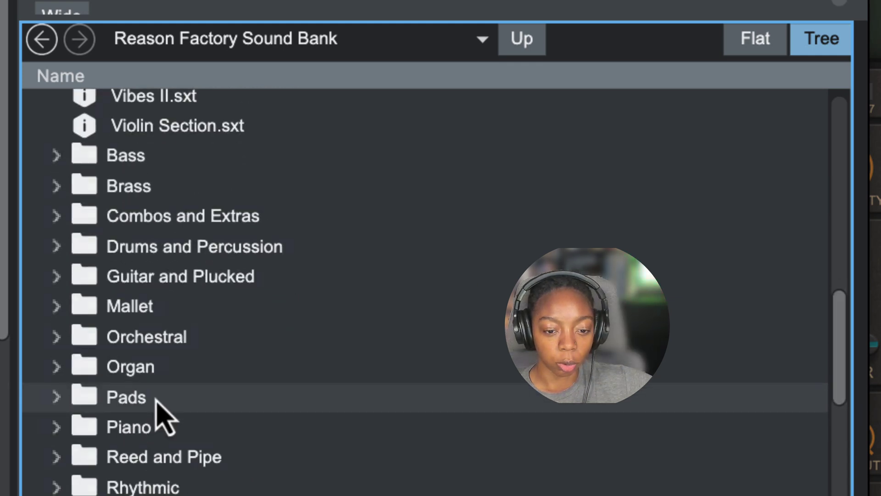
scroll(163, 426, down, 5)
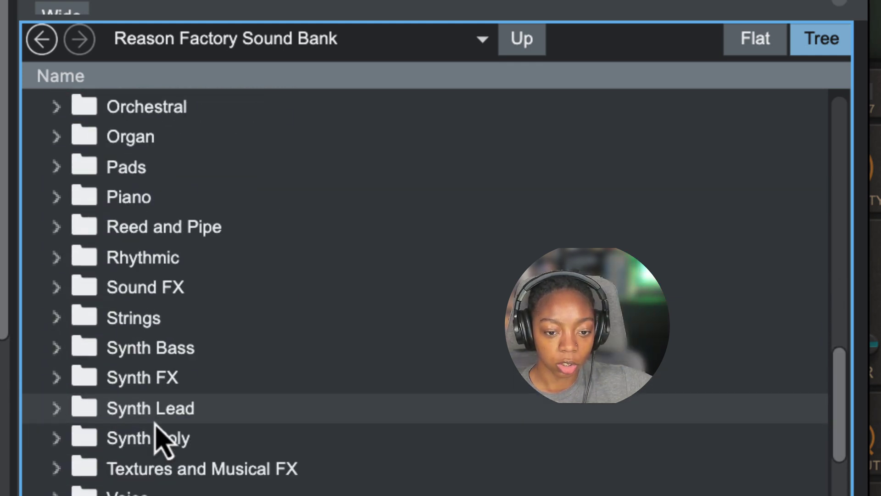
Step: Audition the Prophet VFM Bass C2, C3 and C4 samples under Synth Bass
click(55, 349)
scroll(147, 354, down, 15)
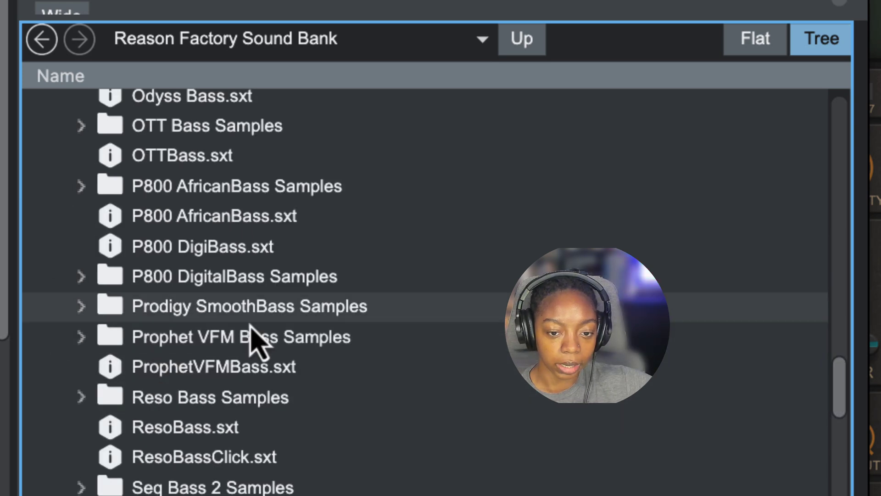
click(89, 342)
click(169, 373)
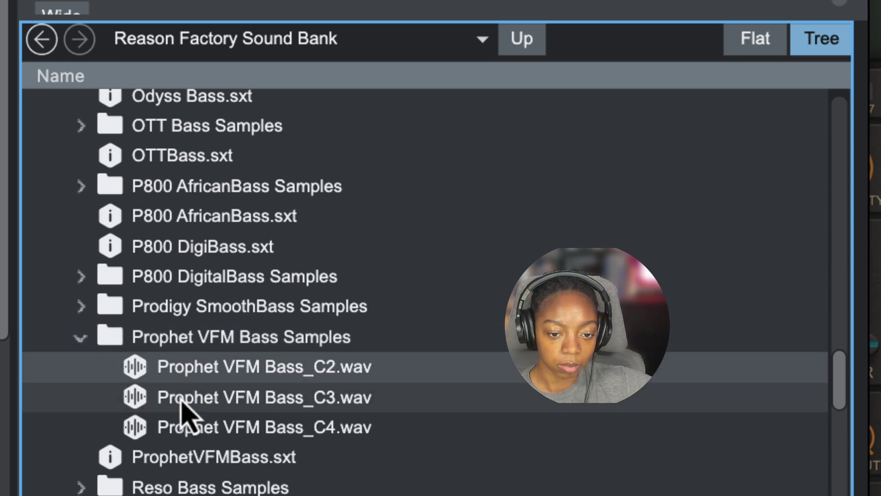
click(182, 402)
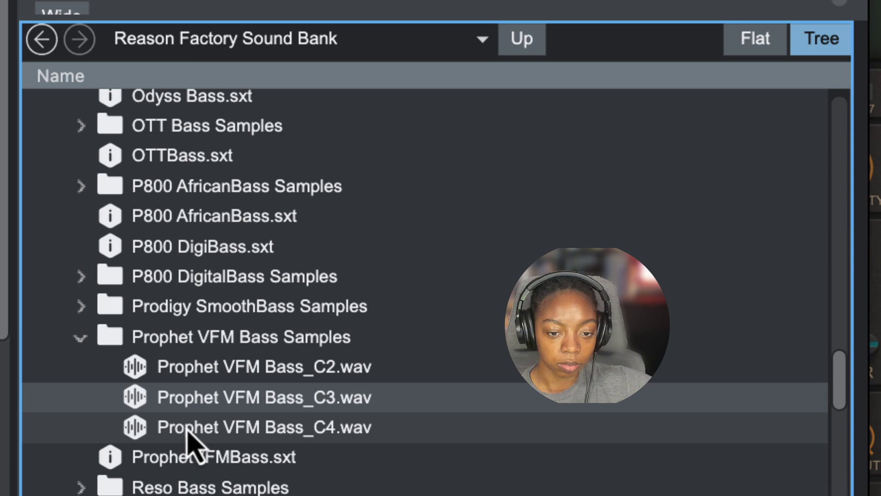
click(188, 432)
scroll(187, 433, down, 20)
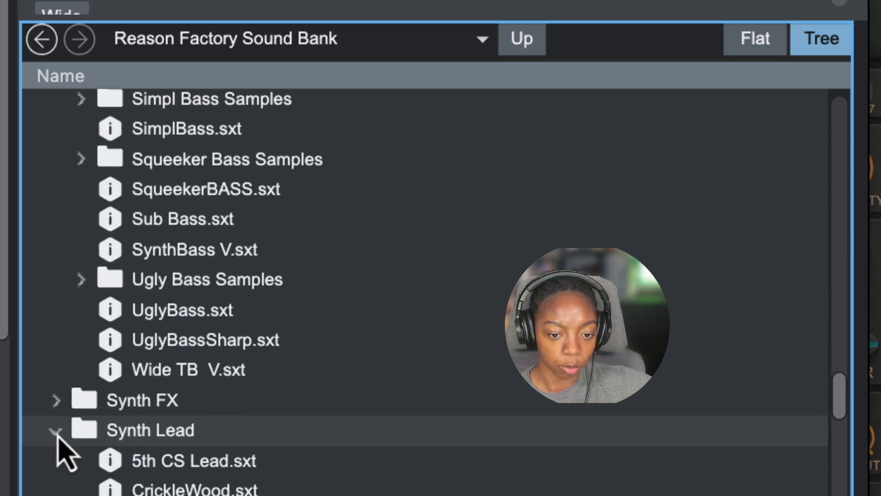
scroll(75, 432, down, 2)
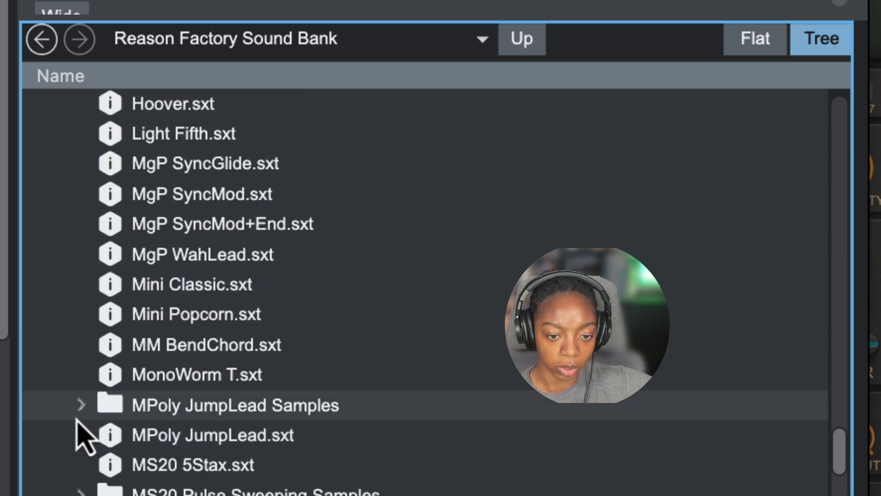
Step: Audition the JumpLeadSync-01_F2, JumpLeadSync-10_E6 and PulseSweep-11_E6 lead samples
click(80, 408)
click(219, 437)
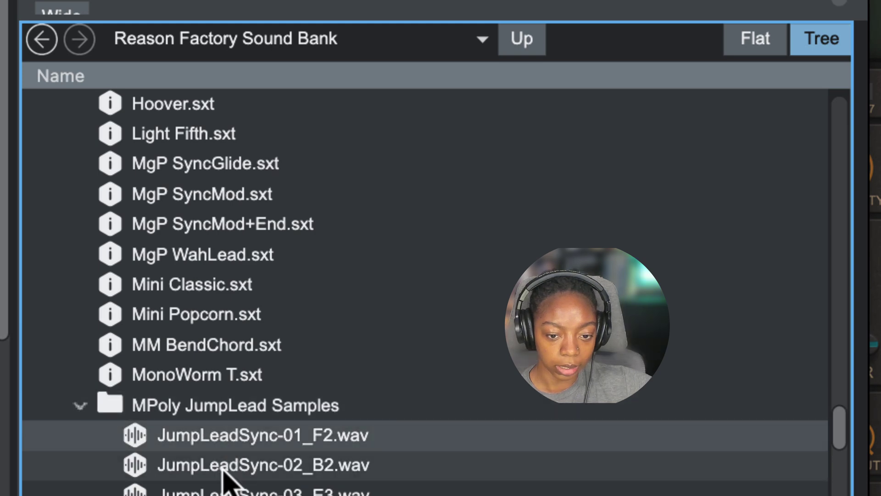
scroll(222, 477, down, 9)
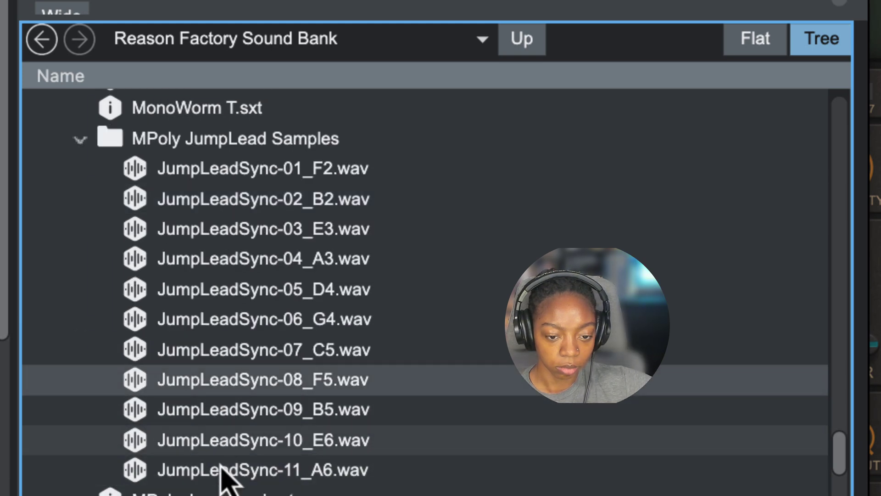
click(222, 446)
scroll(225, 463, down, 4)
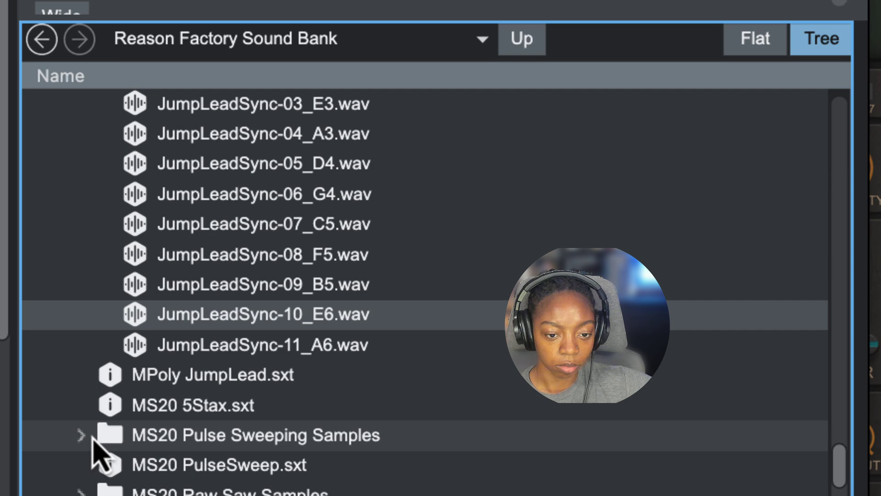
click(81, 435)
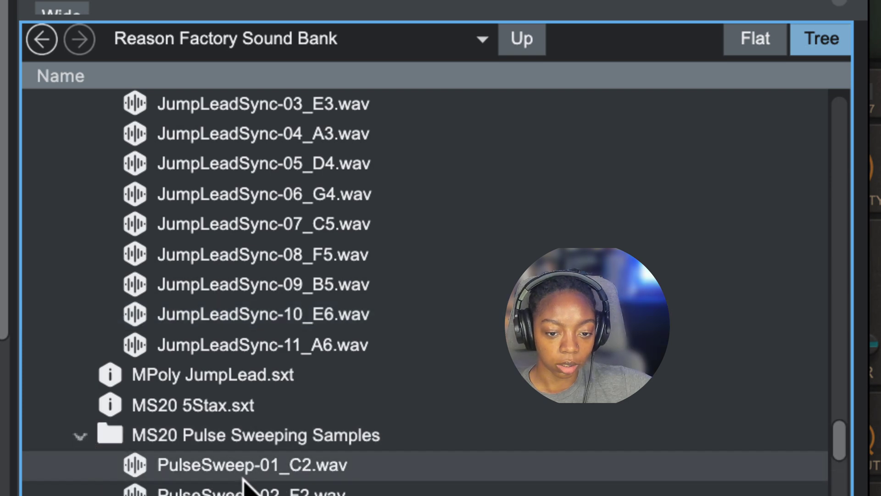
scroll(242, 479, down, 20)
scroll(229, 229, up, 5)
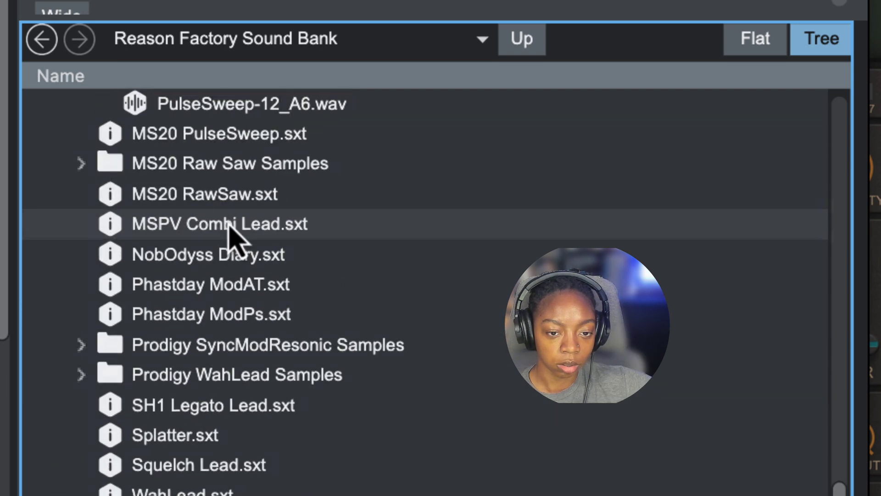
click(257, 181)
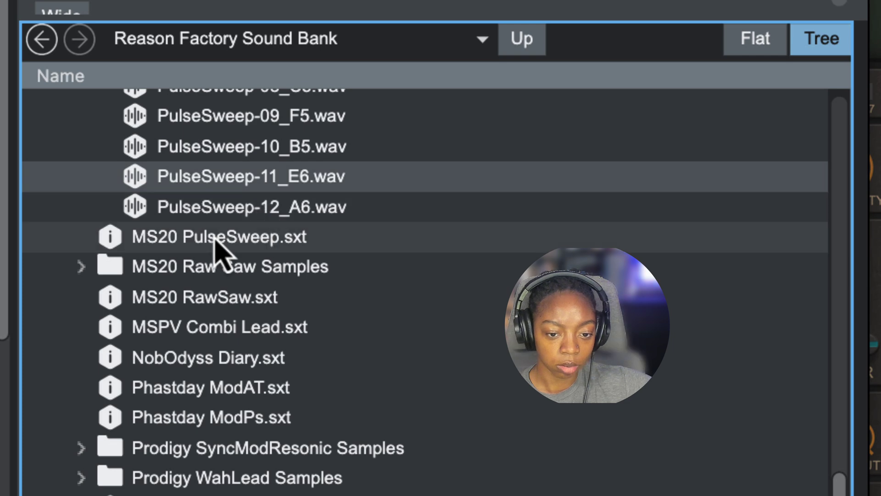
Step: Expand Synth Poly and audition the J60 Logos-07_B4 sample
scroll(221, 246, down, 20)
click(55, 223)
scroll(353, 340, down, 4)
scroll(344, 369, down, 3)
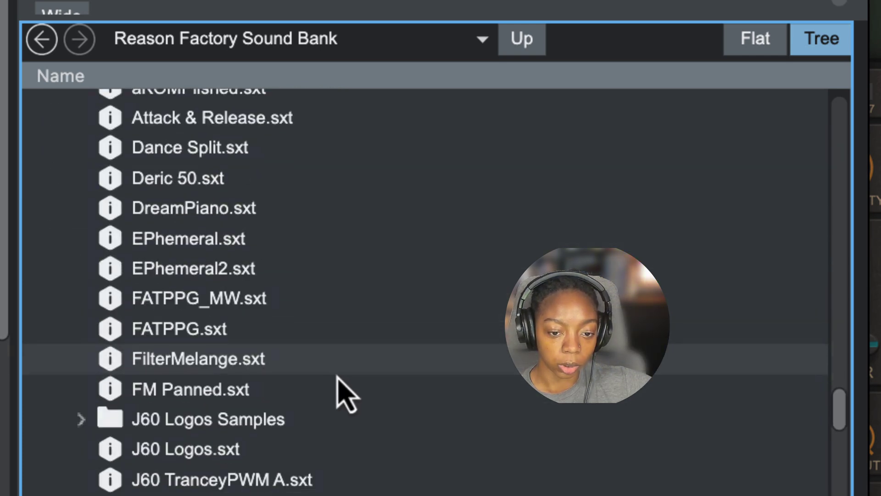
click(84, 381)
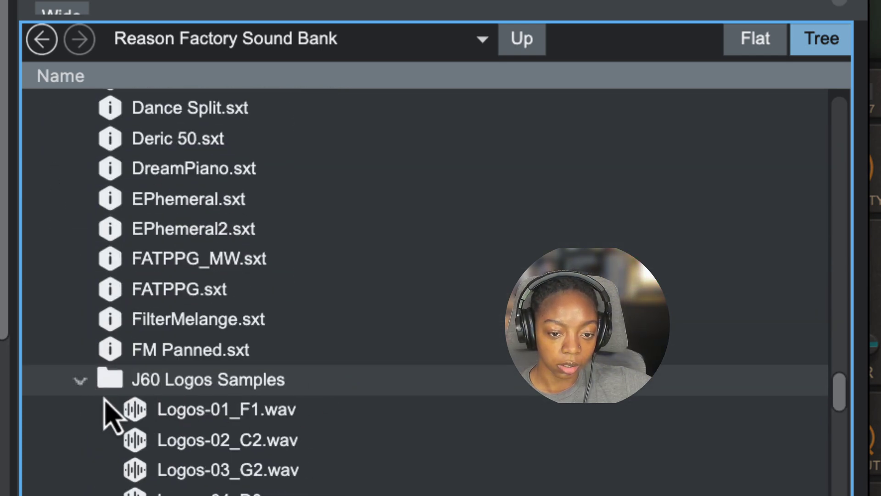
scroll(295, 450, down, 3)
scroll(291, 449, down, 2)
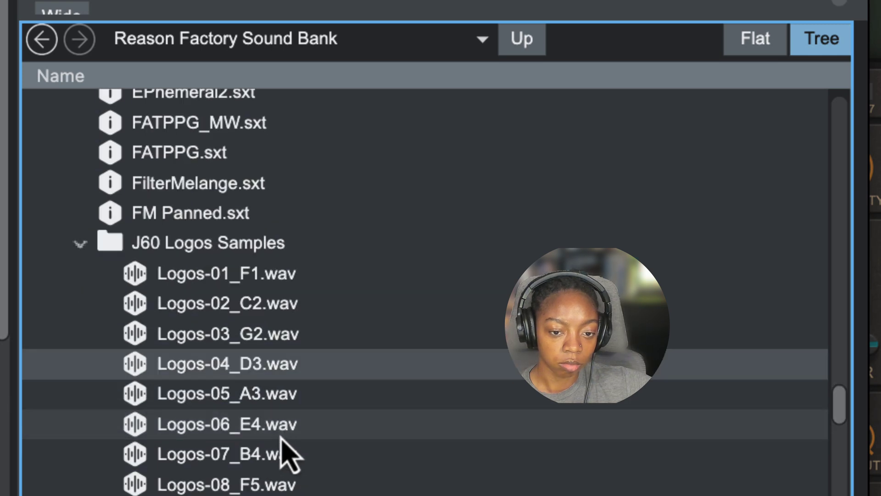
click(278, 455)
scroll(265, 404, down, 8)
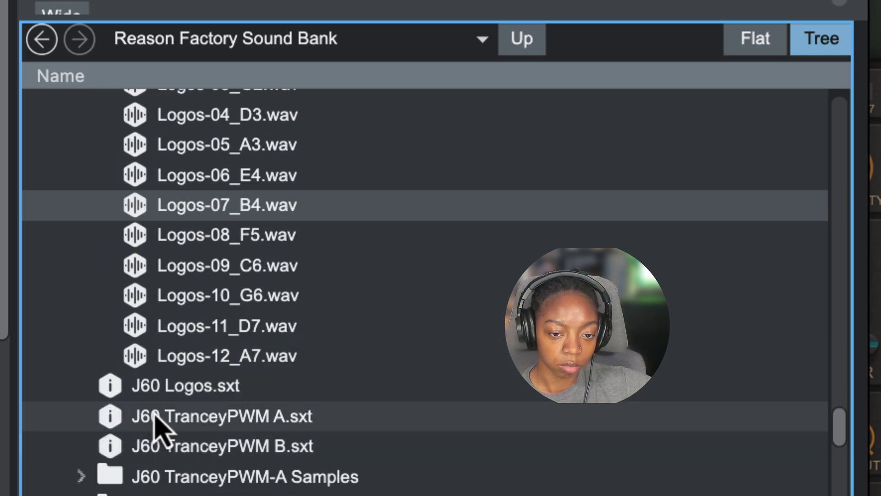
Step: Audition the TranceyPWM-A08_C4, A15_C6 and A17_G6 samples from J60 TranceyPWM-A
click(80, 476)
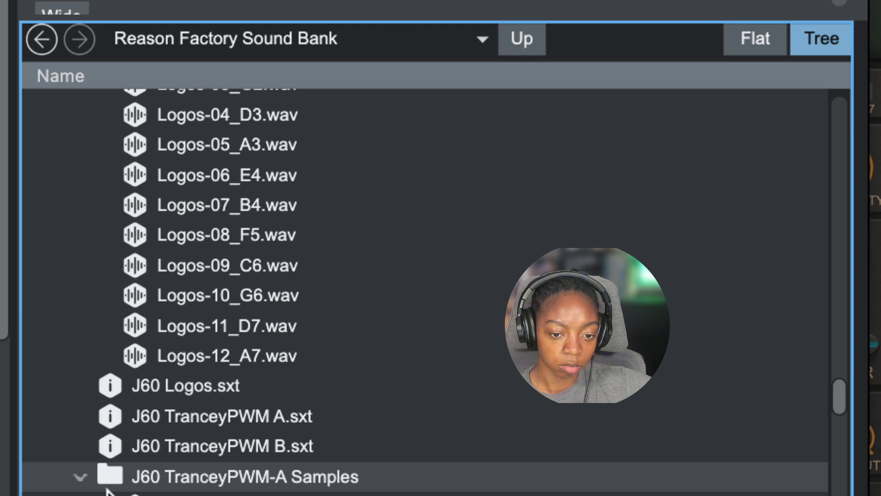
scroll(257, 417, down, 8)
scroll(270, 410, down, 2)
click(273, 434)
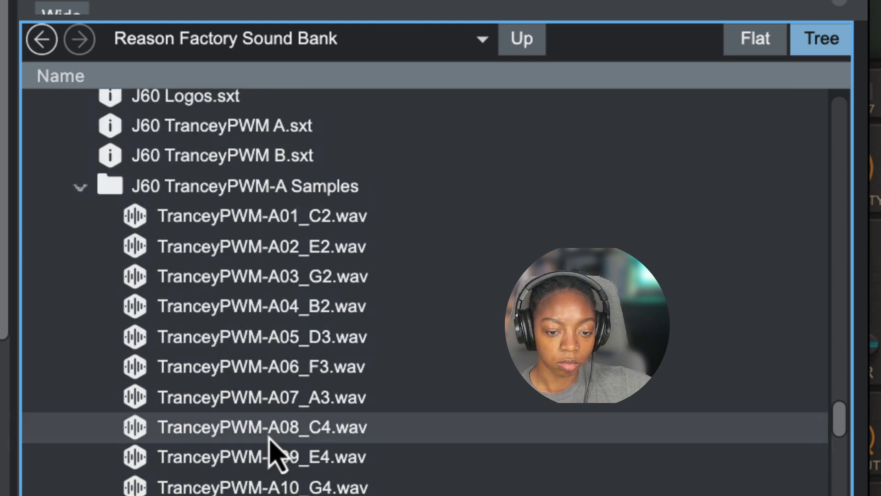
scroll(273, 435, down, 5)
click(241, 448)
scroll(238, 450, down, 6)
click(253, 337)
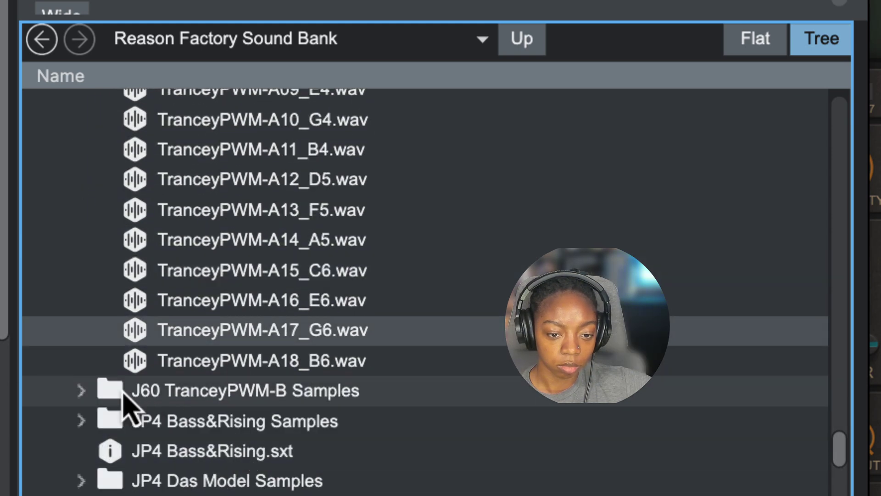
Step: Audition the TranceyPWM-B01_C2 and B12_D5 samples from J60 TranceyPWM-B
click(81, 391)
click(193, 427)
scroll(202, 441, down, 5)
click(211, 445)
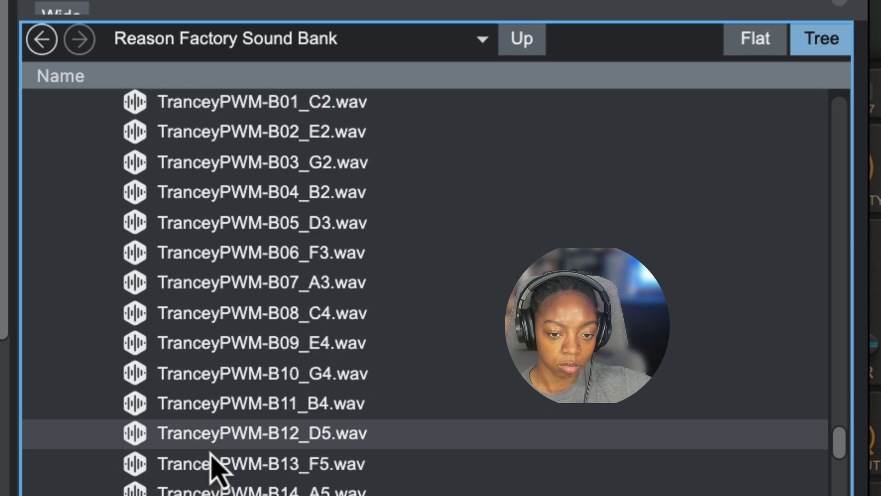
scroll(173, 478, down, 5)
Step: Audition Bass&Rising-02_C3, Bass&Rising-05_A4 and the next sample, then P800 Savanna-06_A4
click(81, 331)
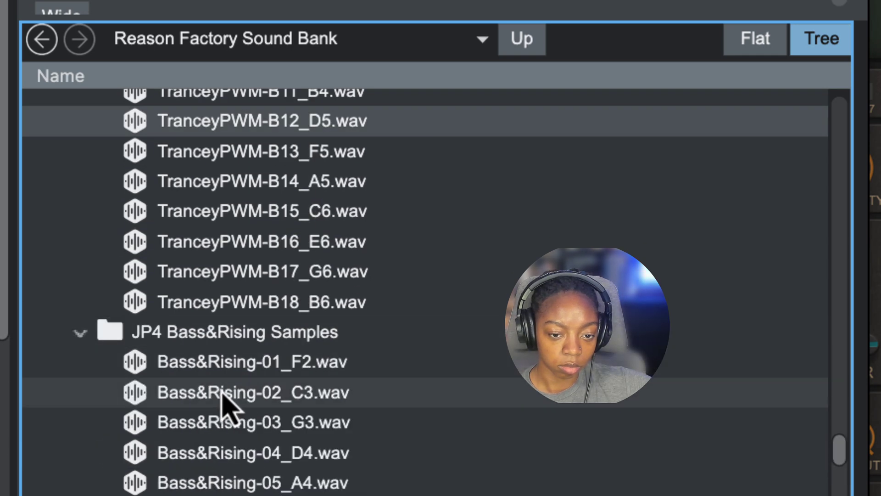
click(222, 400)
click(265, 480)
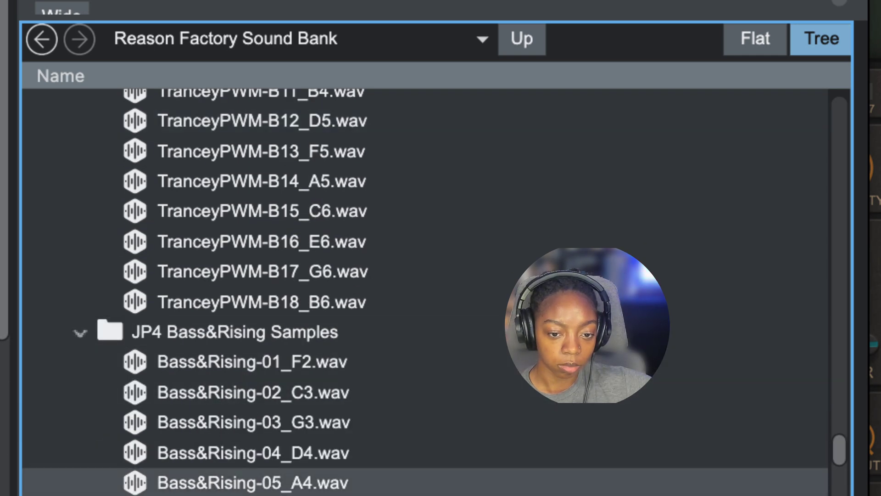
key(Down)
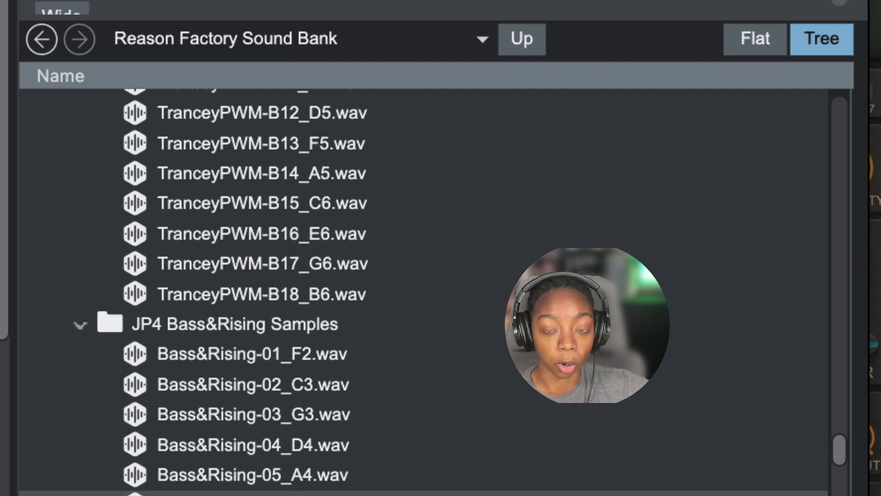
scroll(69, 314, down, 20)
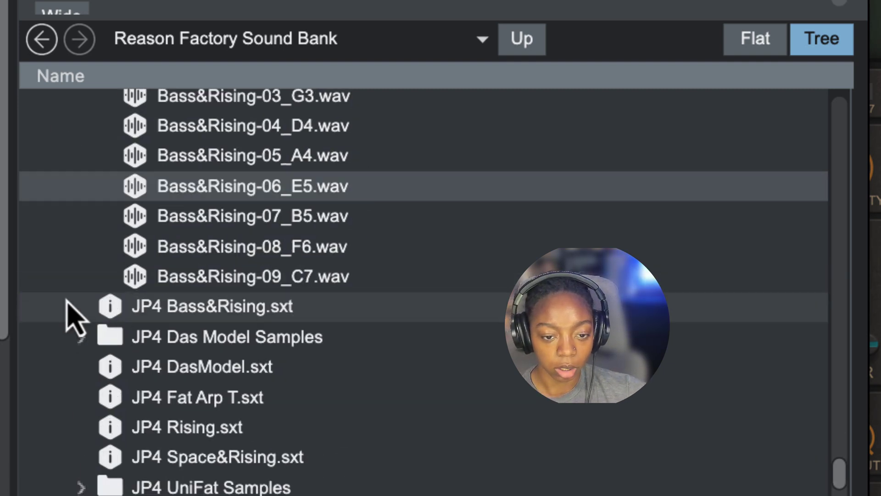
scroll(158, 243, up, 1)
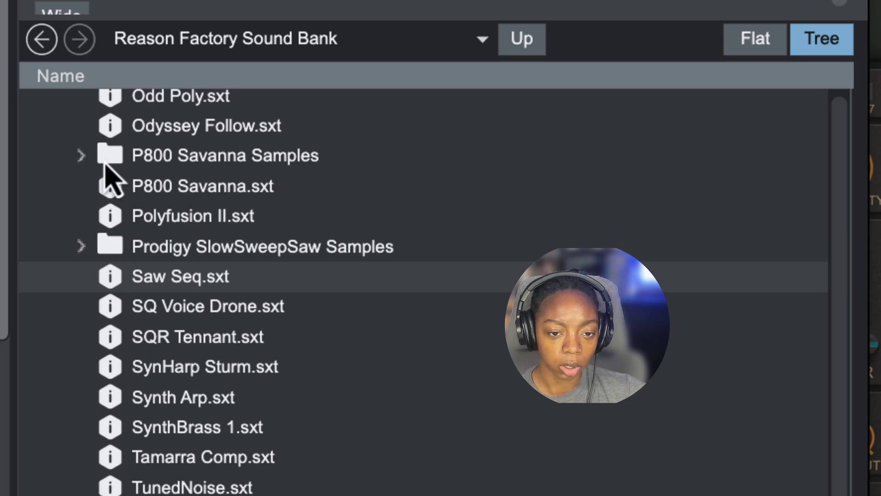
click(81, 157)
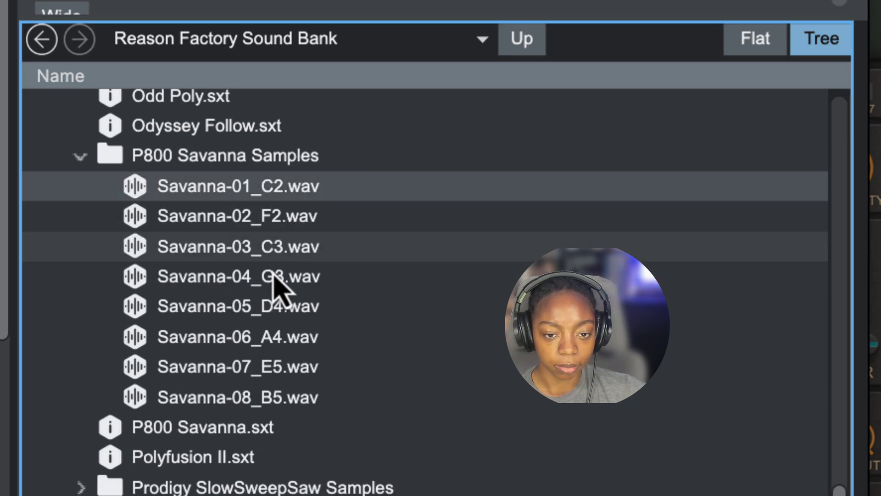
click(248, 337)
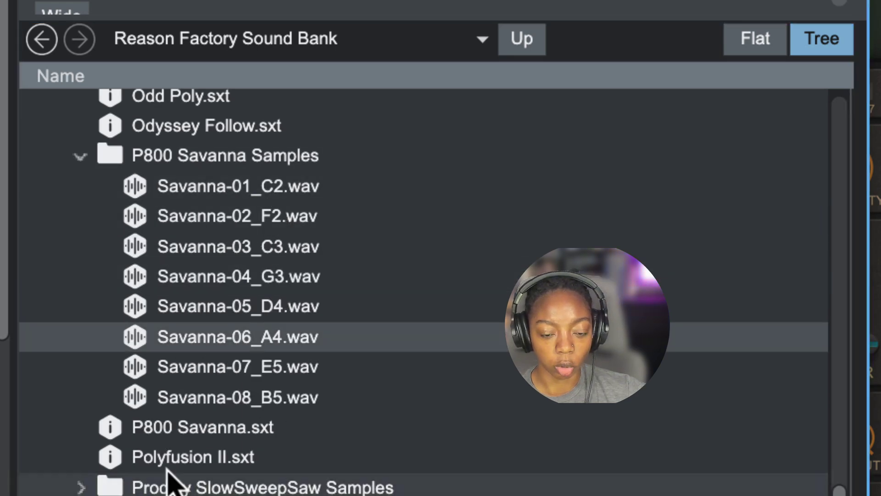
scroll(169, 482, down, 15)
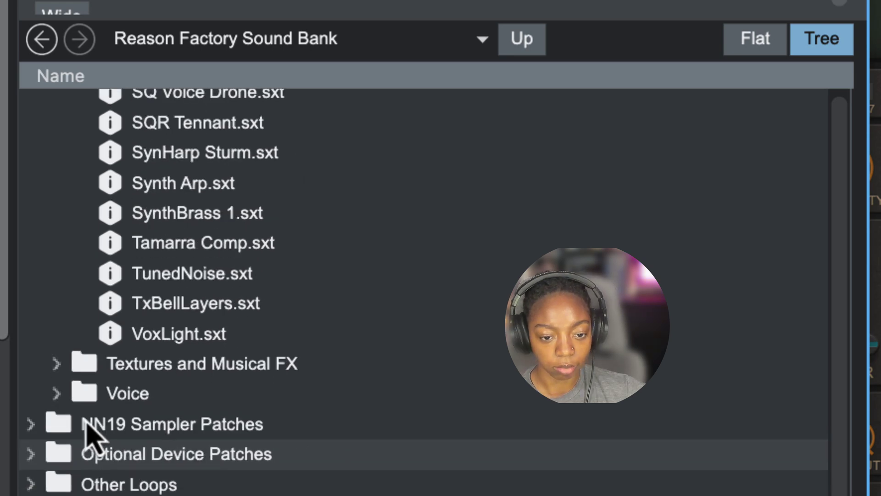
Step: Expand the NN19 Sampler Patches and Synth and Keyboard folders
click(86, 424)
scroll(55, 418, down, 10)
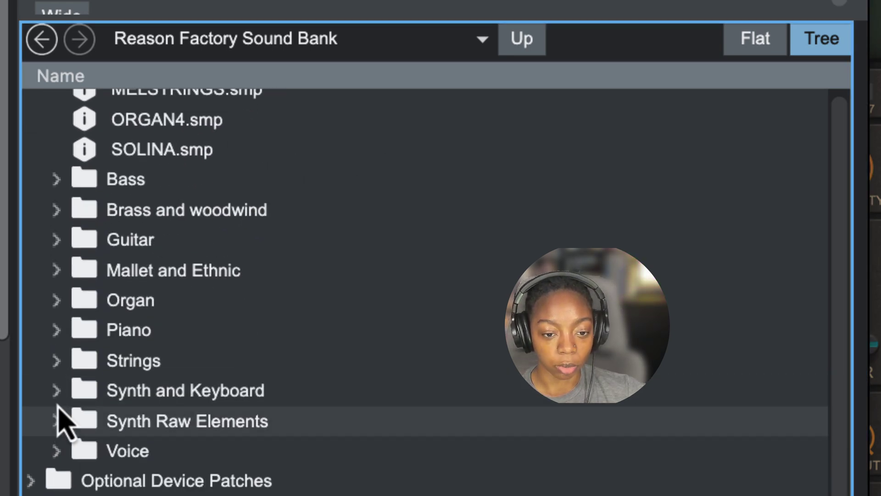
click(55, 392)
scroll(83, 403, down, 10)
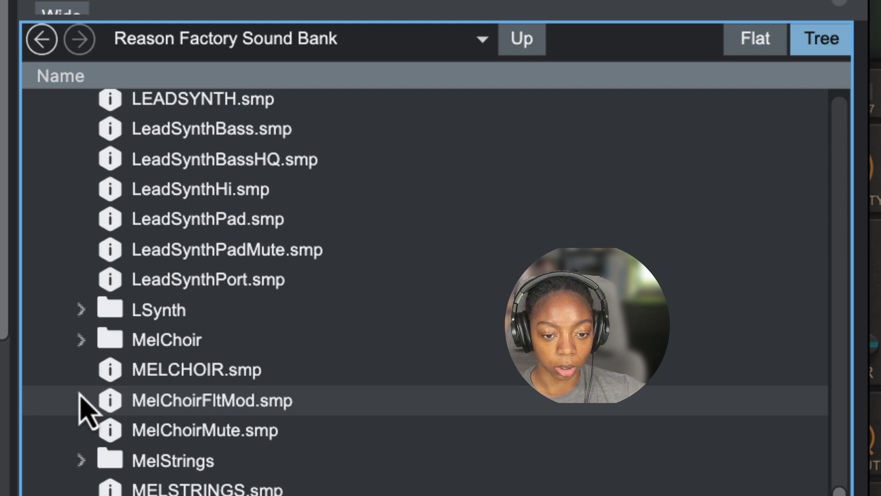
scroll(83, 402, down, 3)
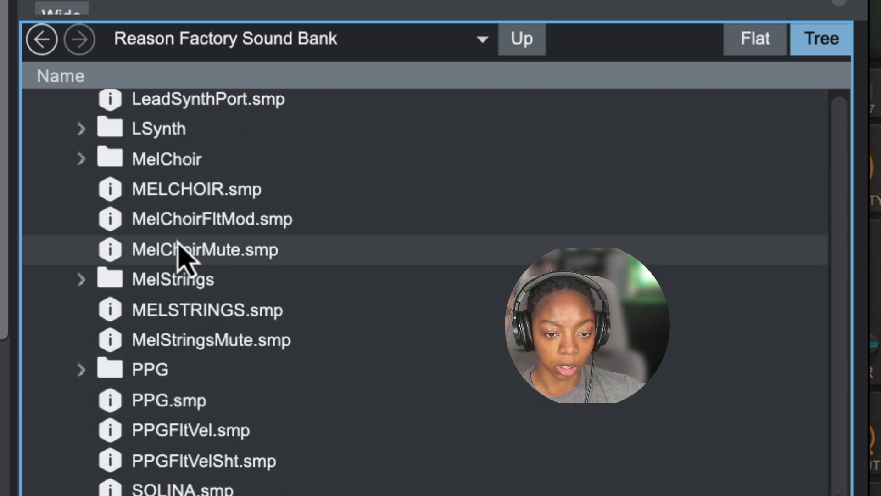
Step: Select MELCHOIR.smp, pick MChoirC2x.wav inside the MelChoir folder, then collapse it
click(180, 196)
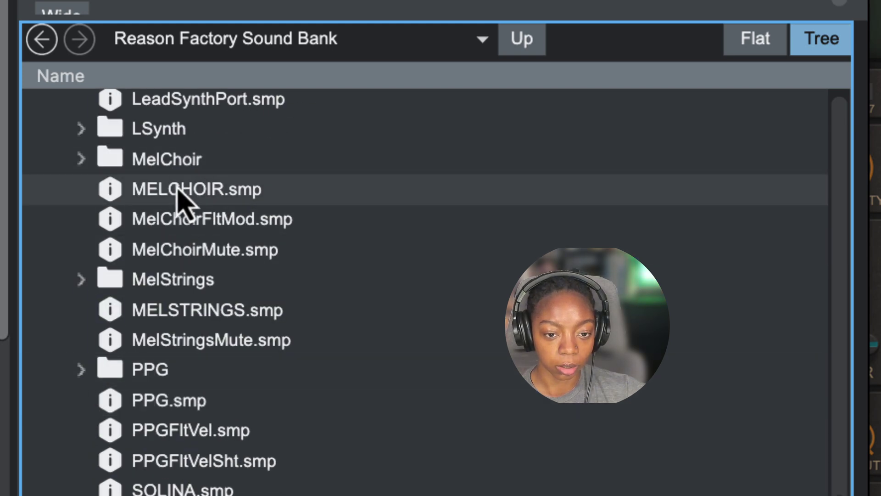
click(77, 160)
click(213, 285)
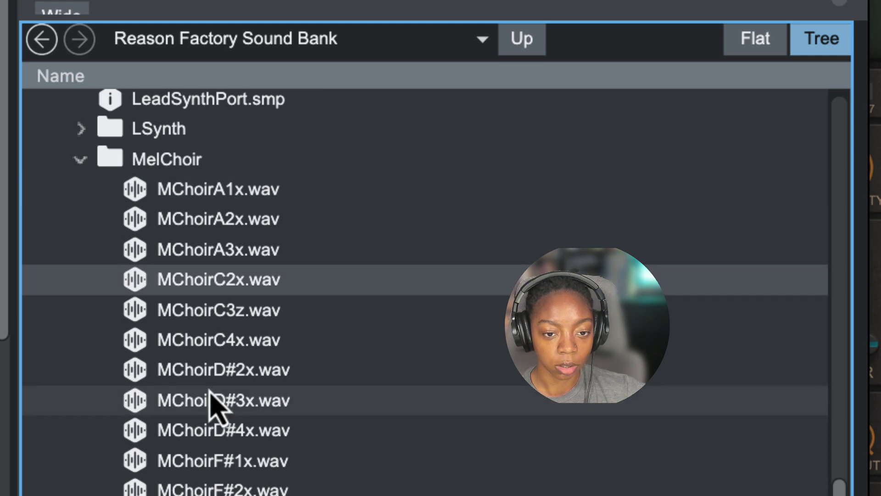
click(80, 160)
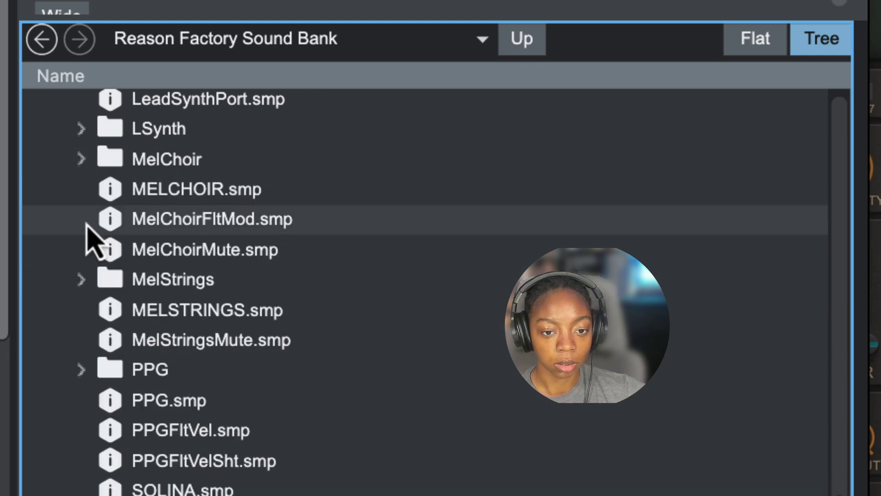
scroll(82, 394, down, 5)
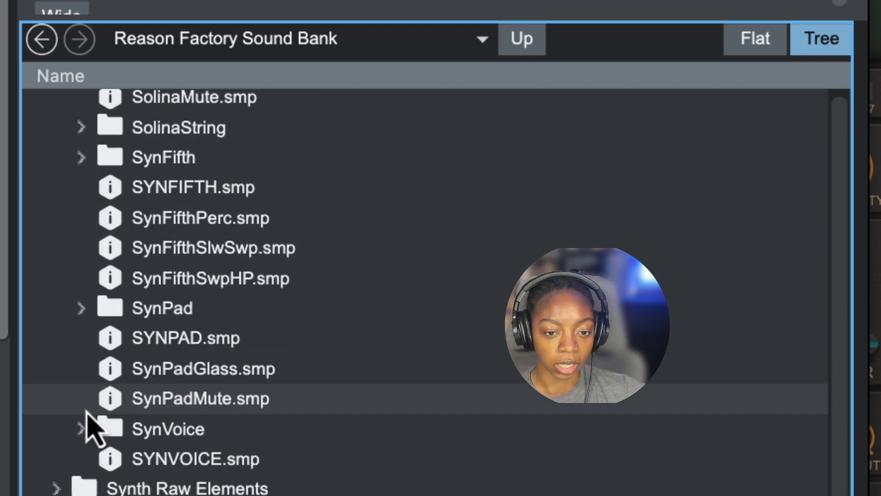
scroll(86, 412, down, 5)
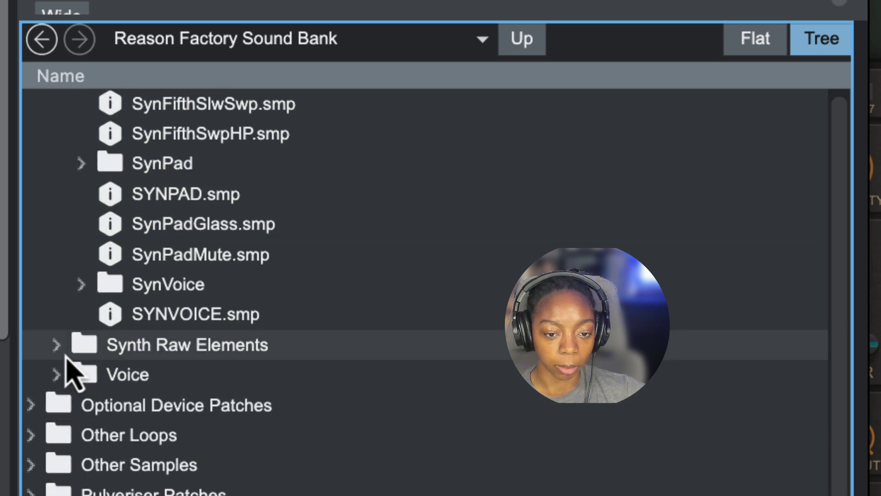
Step: Expand Synth Raw Elements, peek into ARP 2600, and pick Odyss_SAW_C3.aif from ARP Odyssey Samples
click(66, 356)
scroll(173, 407, down, 4)
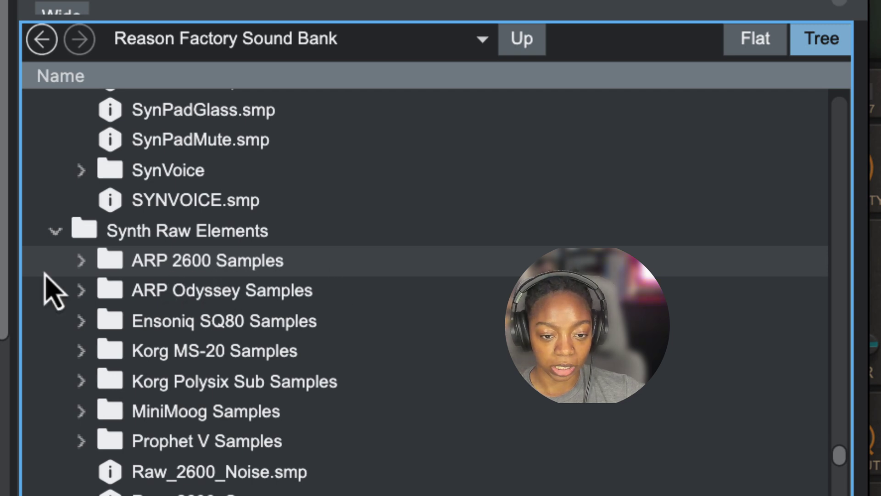
click(81, 261)
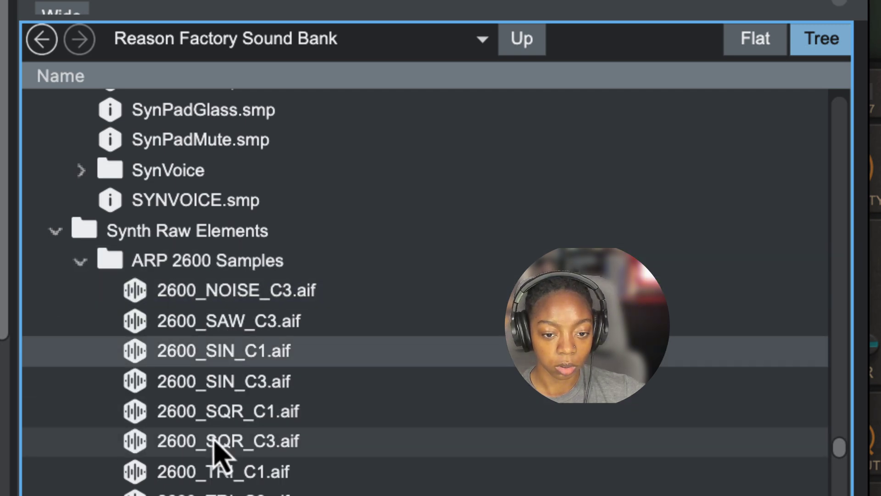
click(81, 261)
click(80, 291)
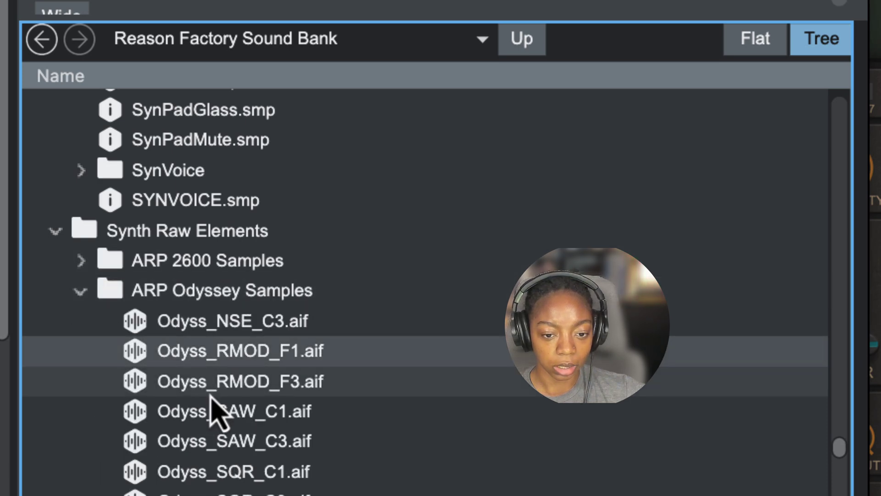
click(218, 442)
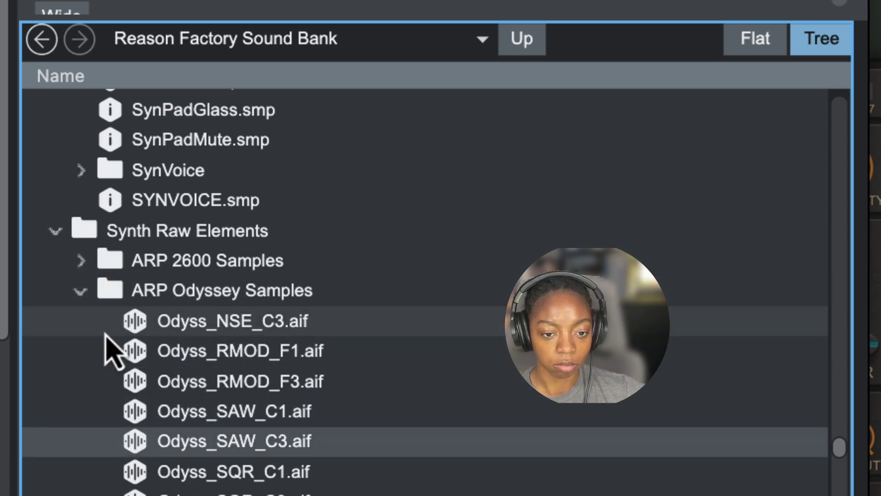
click(82, 292)
Step: Expand and collapse the Ensoniq SQ80 and Prophet V sample folders
click(82, 323)
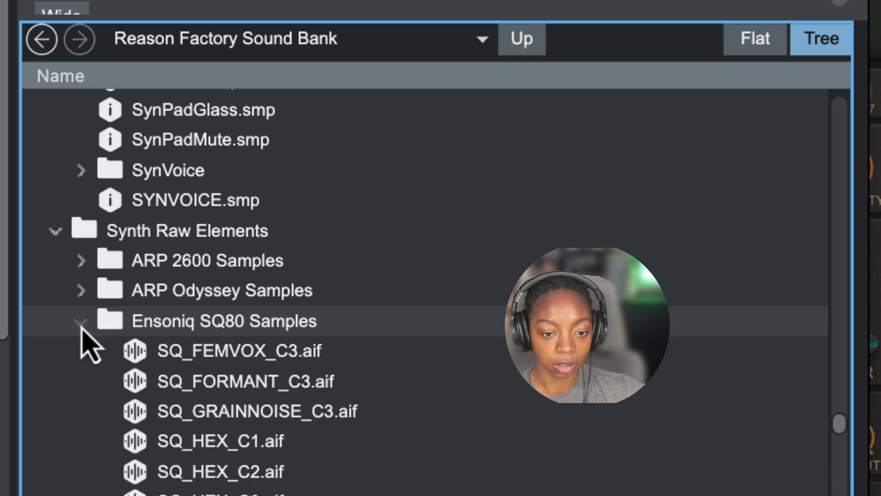
click(80, 323)
scroll(205, 351, down, 1)
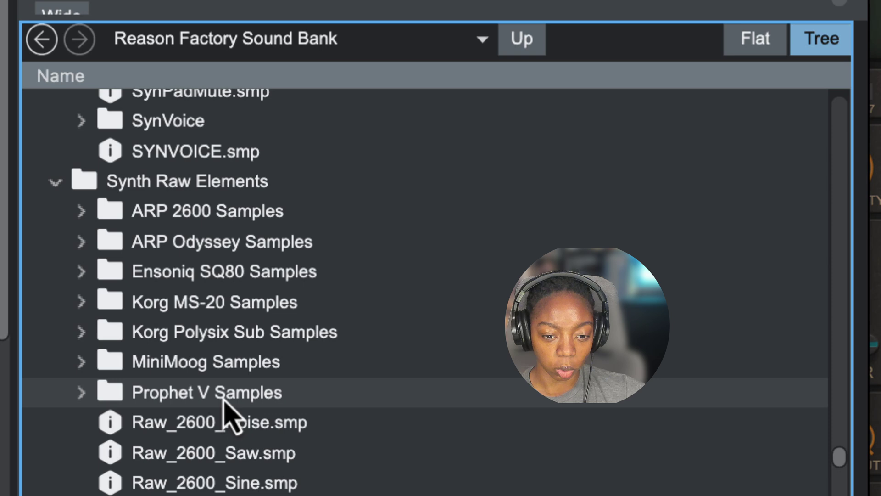
scroll(232, 415, down, 1)
click(81, 352)
scroll(119, 335, down, 9)
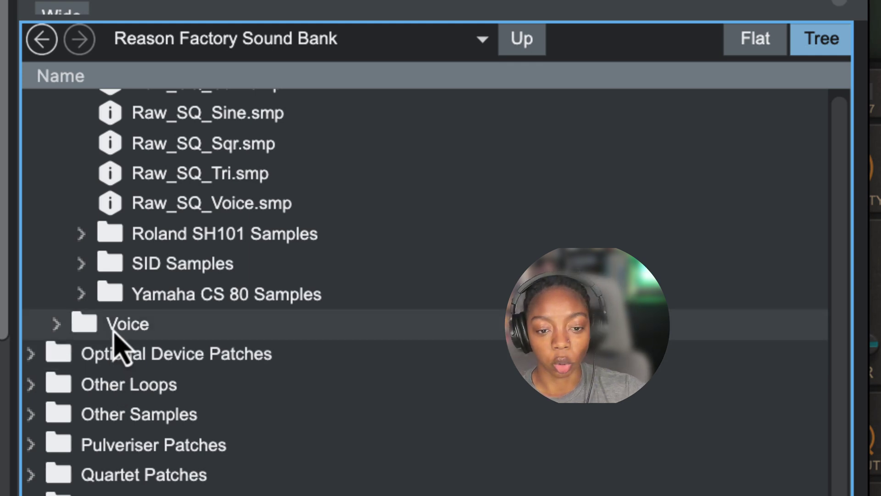
scroll(117, 342, up, 12)
scroll(121, 314, up, 10)
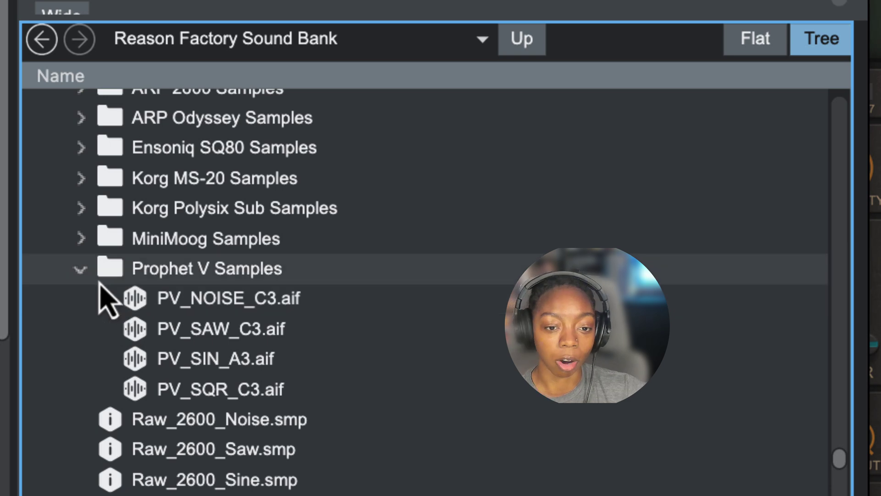
click(80, 270)
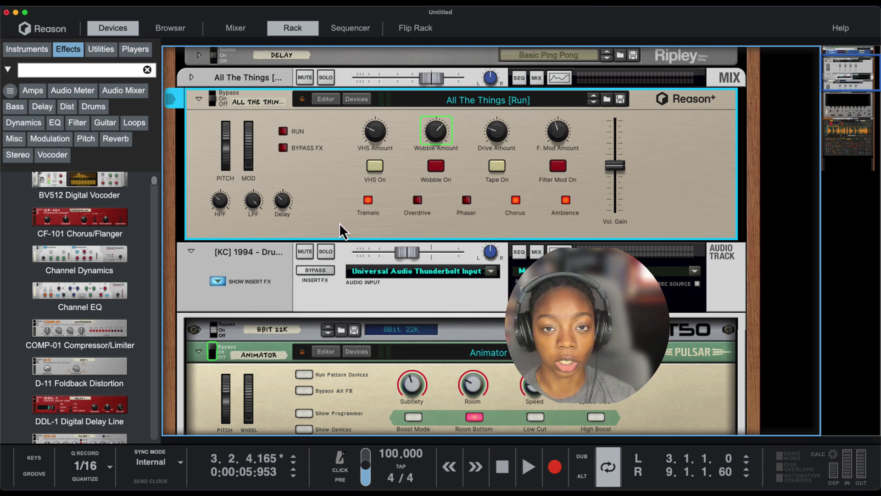
Step: Turn on Show CPU Load for Devices in the Options menu and scroll the rack
click(134, 0)
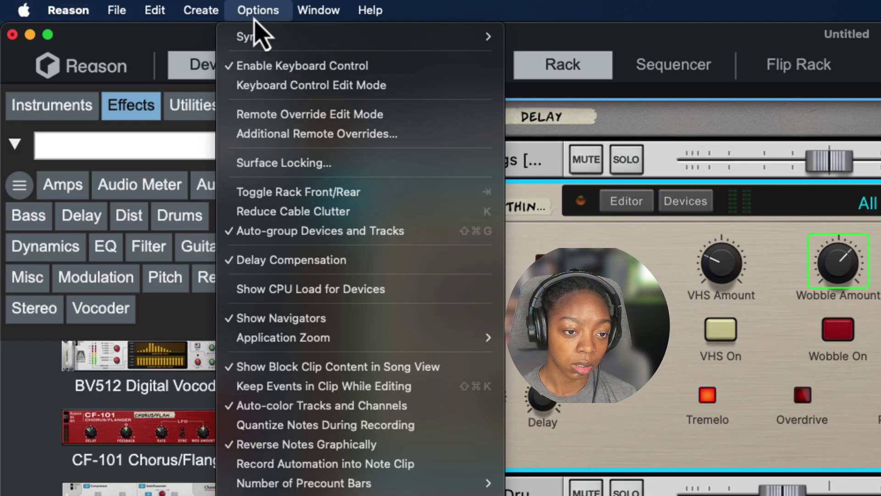
click(315, 294)
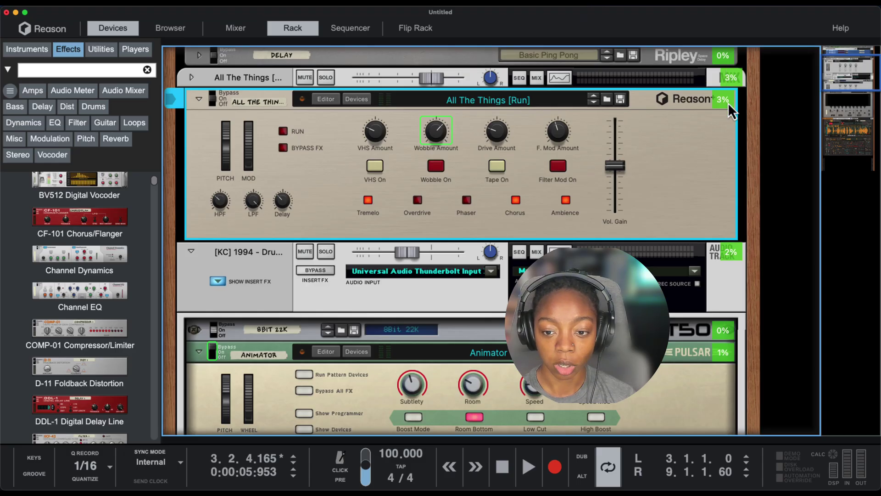
scroll(726, 249, down, 4)
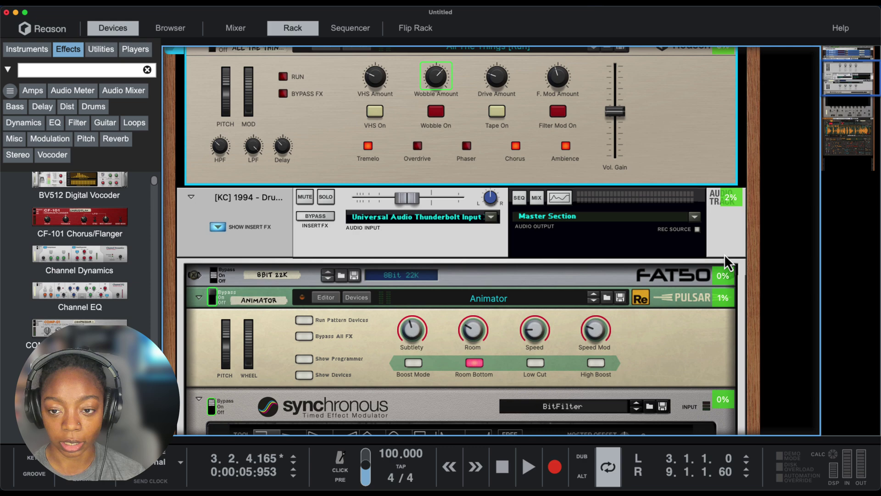
scroll(721, 259, down, 5)
scroll(720, 261, up, 1)
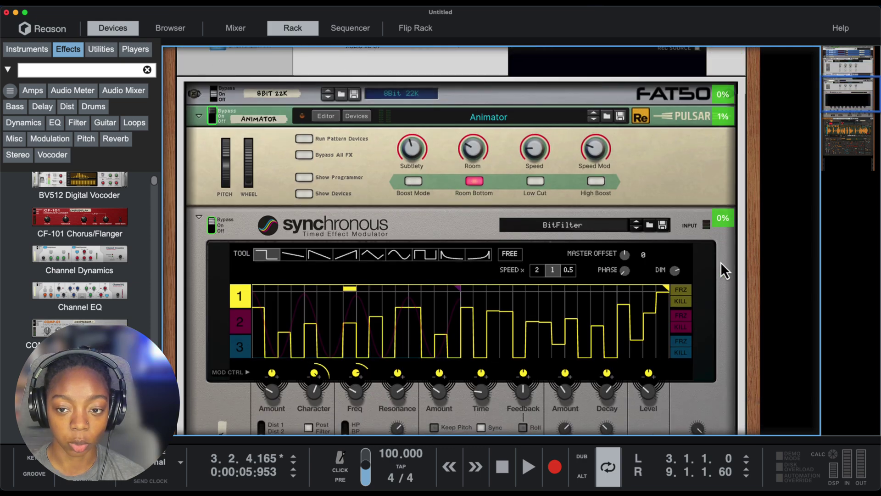
scroll(720, 262, down, 9)
Step: Play the song and scroll the rack to watch the CPU load readings
key(space)
scroll(720, 262, up, 10)
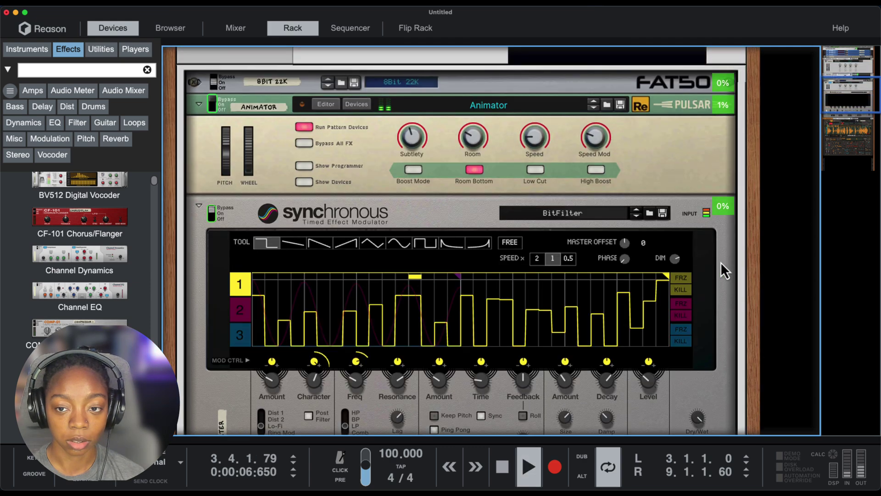
scroll(720, 262, up, 4)
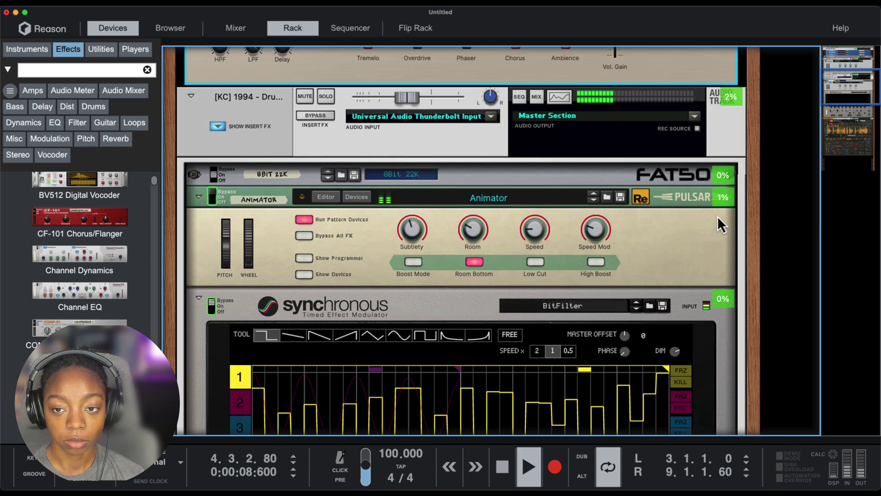
scroll(717, 216, down, 5)
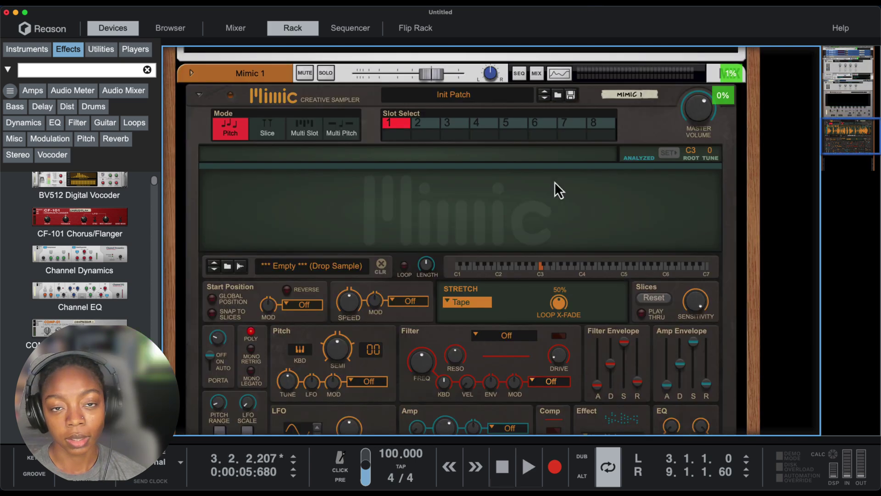